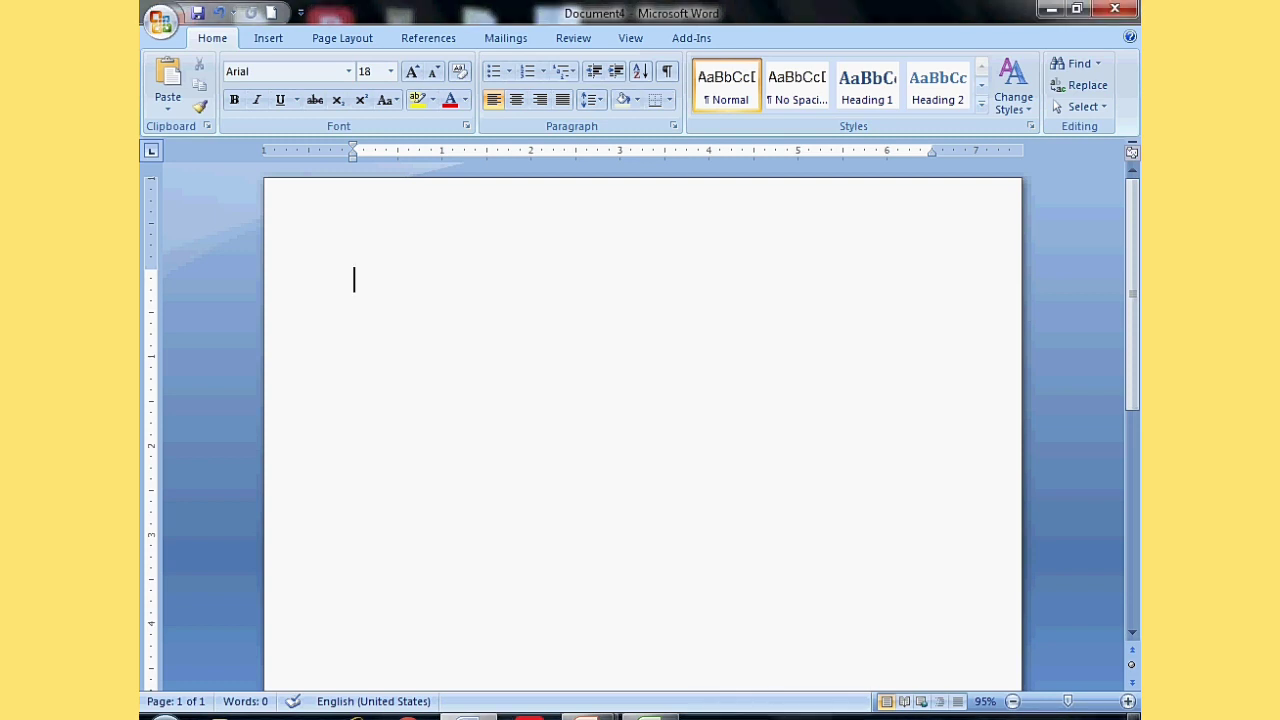
- Enter Solider, Students, Teacher, School and College in the blank document, each word on its own line
{"action": "type", "text": "Solider Students Teacher School College"}
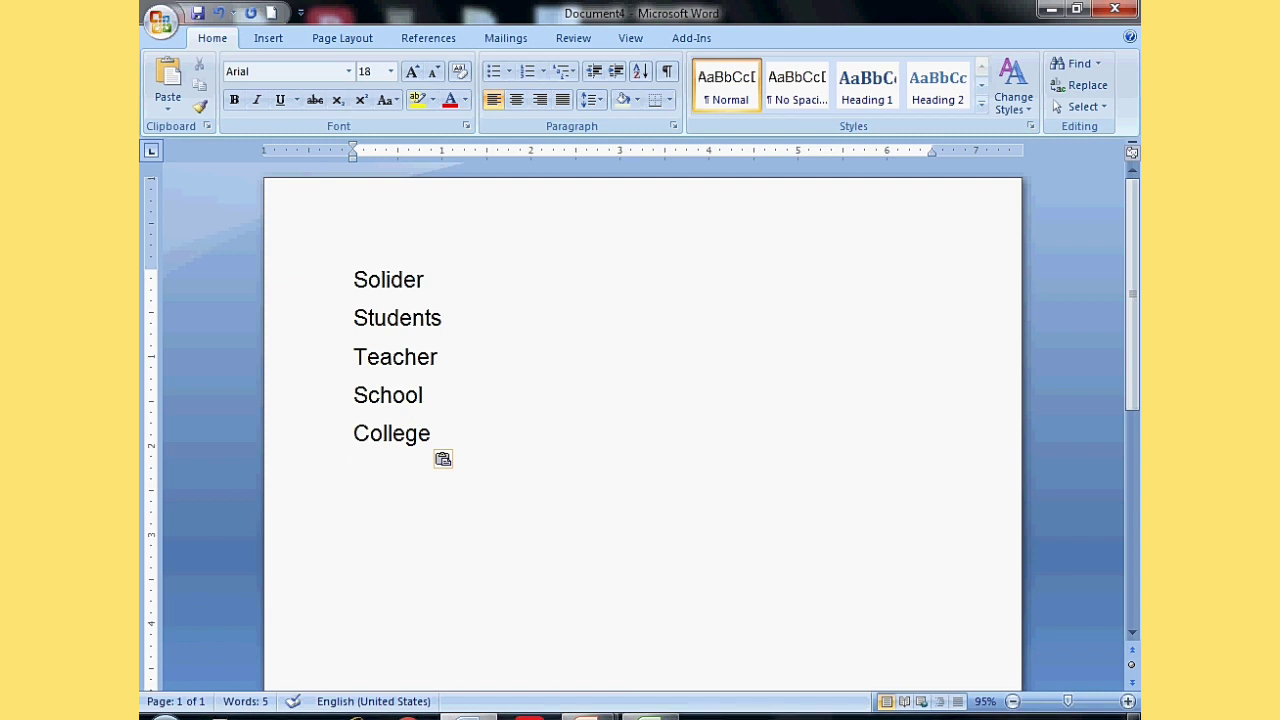
{"action": "key", "text": "Escape"}
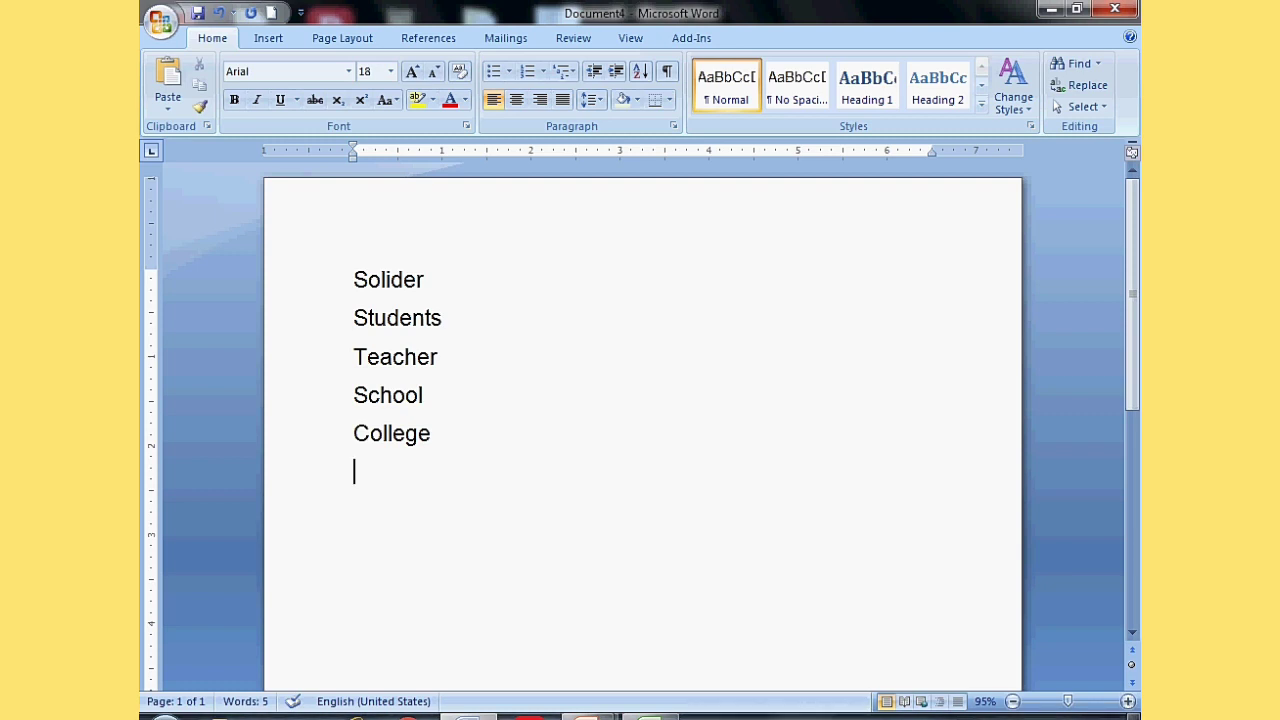
- Copy the "Students" line and paste it three times below "College"
{"action": "left_click", "coordinate": [325, 320]}
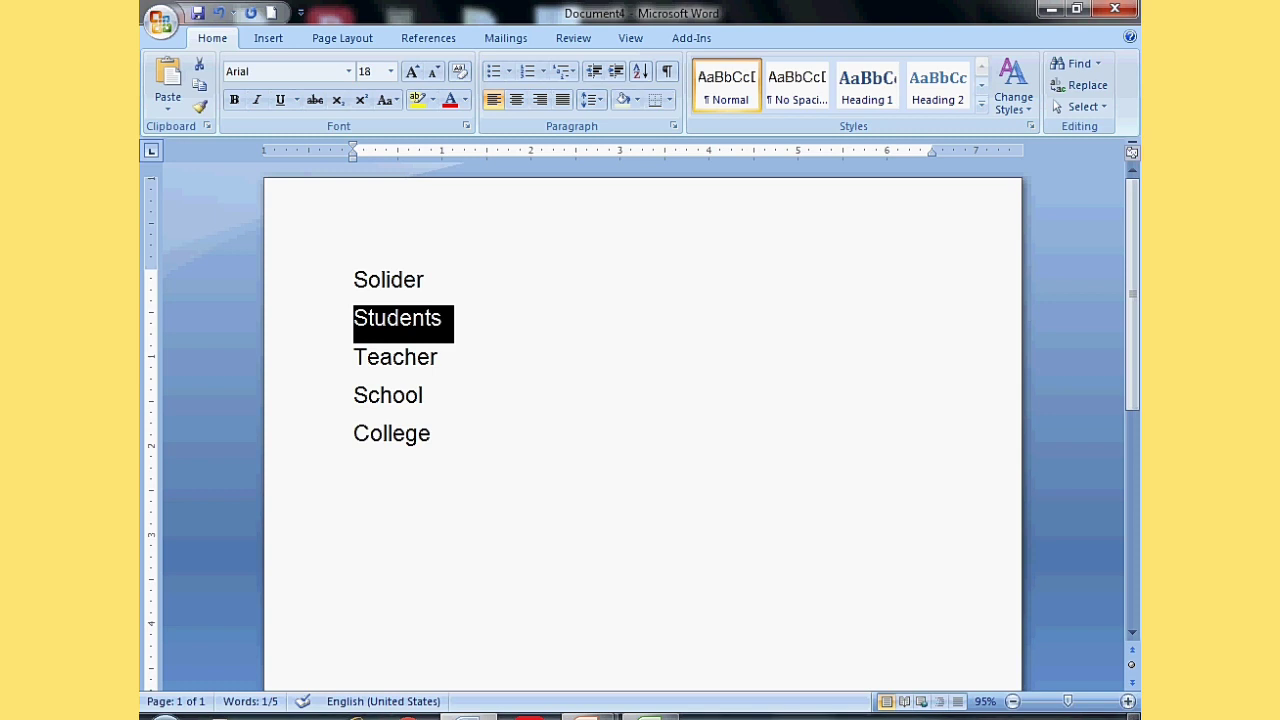
{"action": "left_click", "coordinate": [199, 85]}
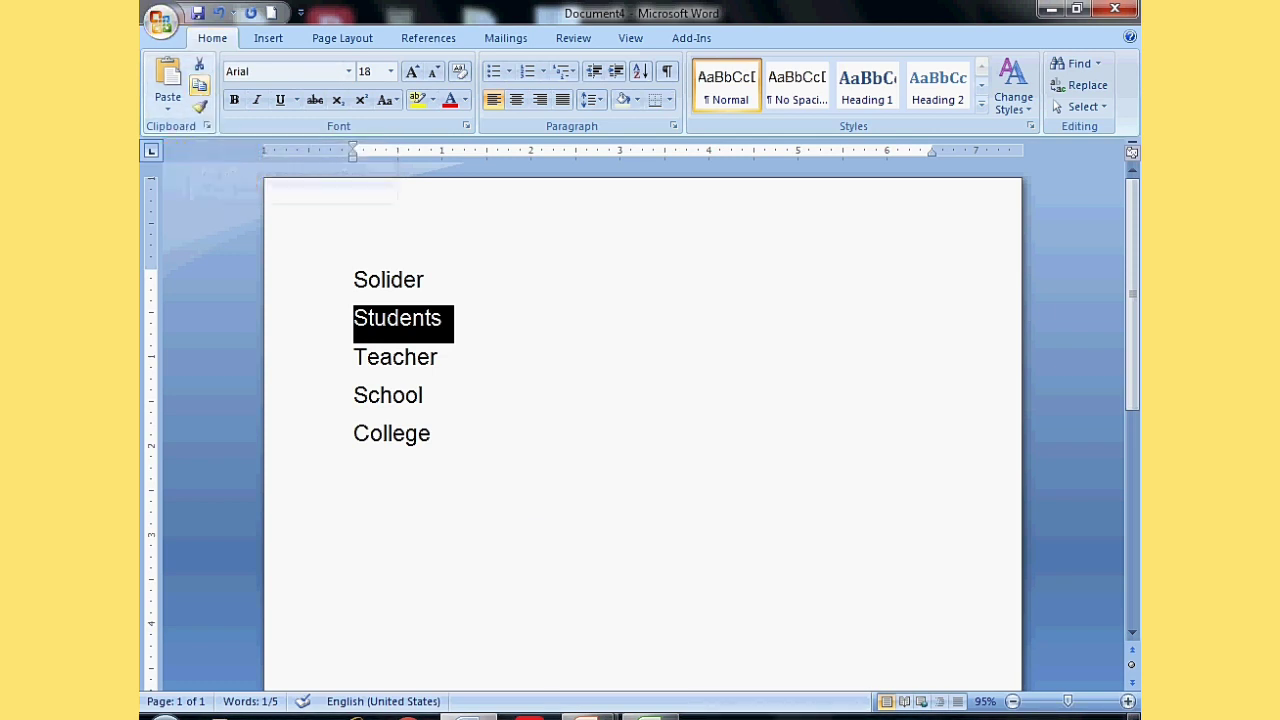
{"action": "left_click", "coordinate": [354, 471]}
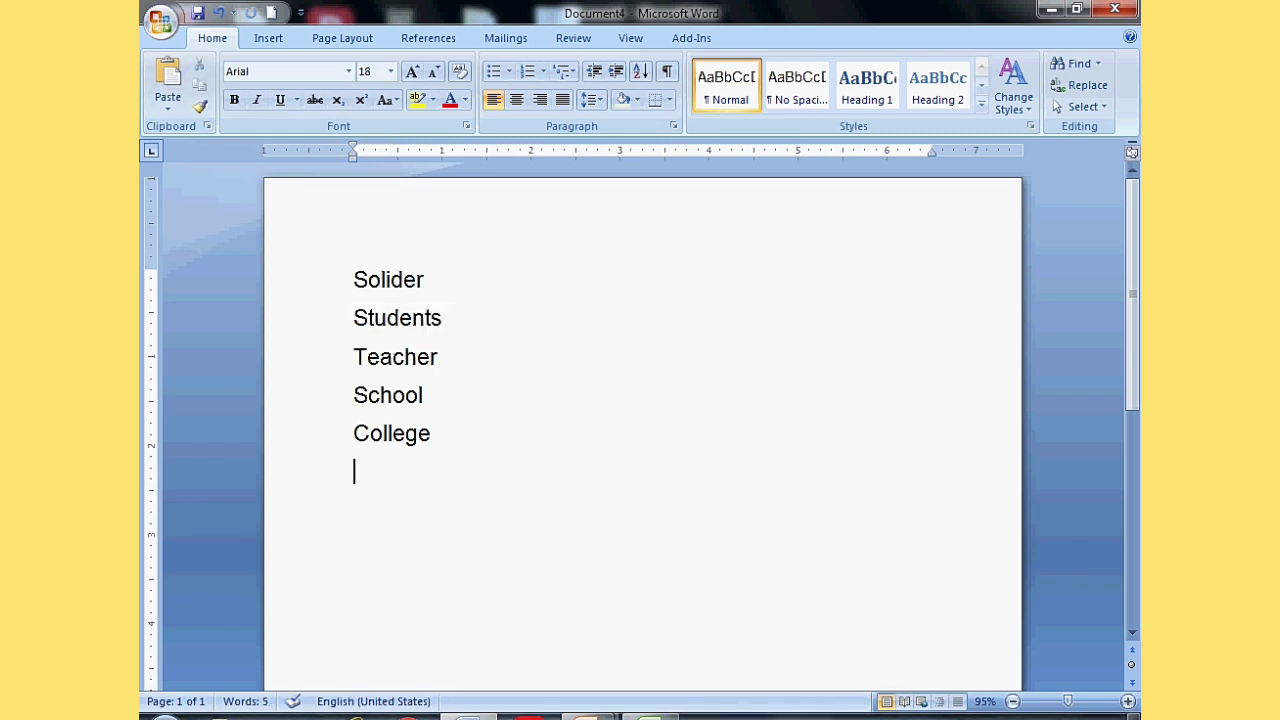
{"action": "left_click", "coordinate": [168, 90]}
{"action": "left_click", "coordinate": [168, 90]}
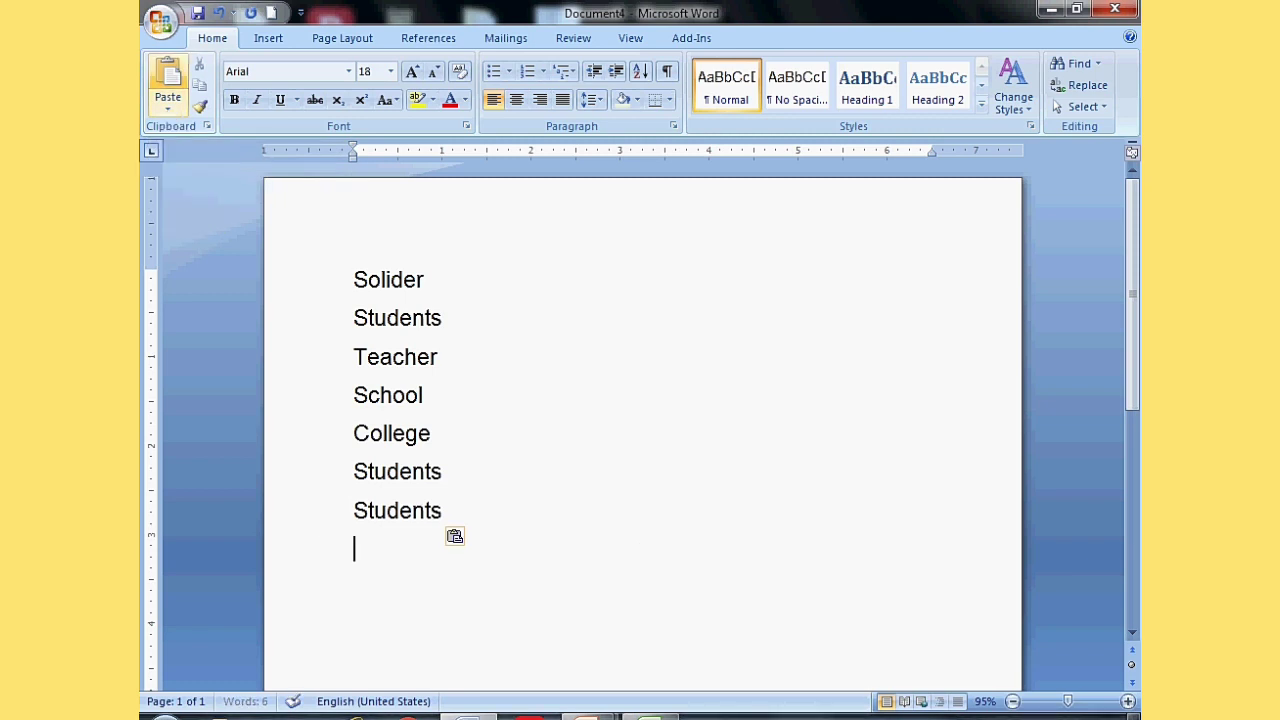
{"action": "left_click", "coordinate": [168, 90]}
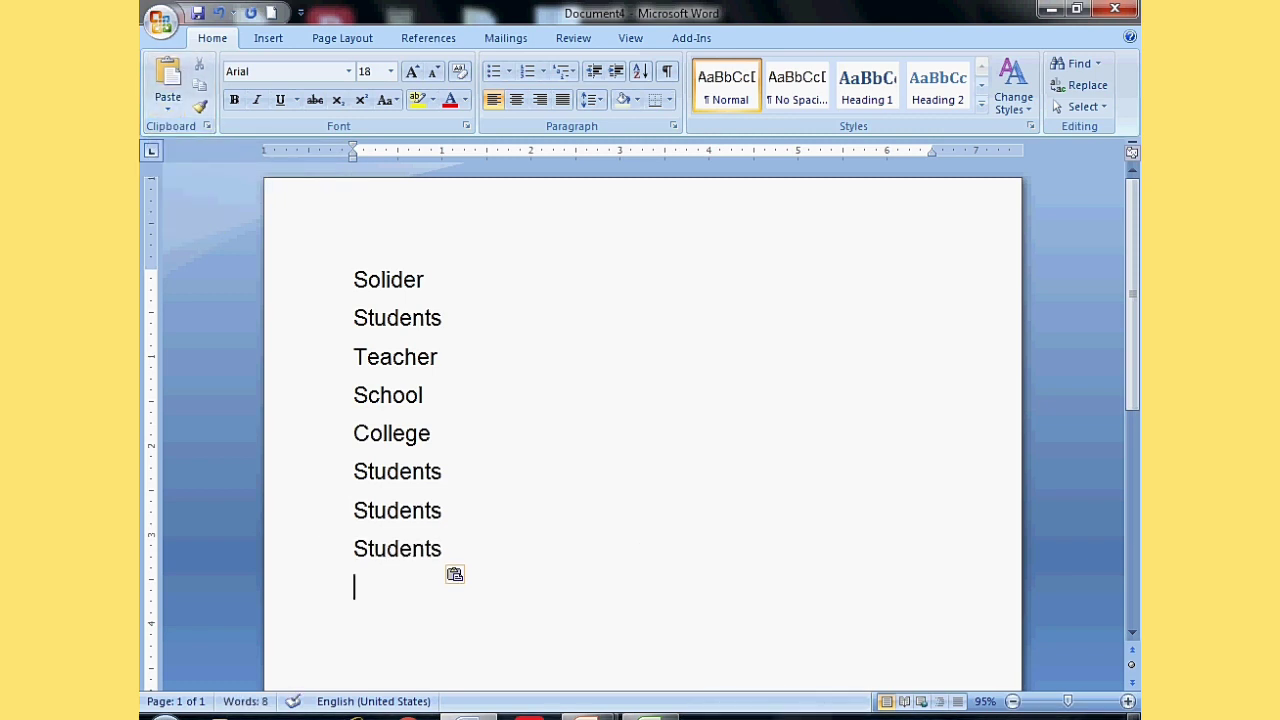
- Cut the last five lines, from "School" to the final "Students", and paste the block three times below "Teacher"
{"action": "key", "text": "shift+Up"}
{"action": "key", "text": "shift+Up"}
{"action": "key", "text": "shift+Up"}
{"action": "key", "text": "shift+Up"}
{"action": "key", "text": "shift+Up"}
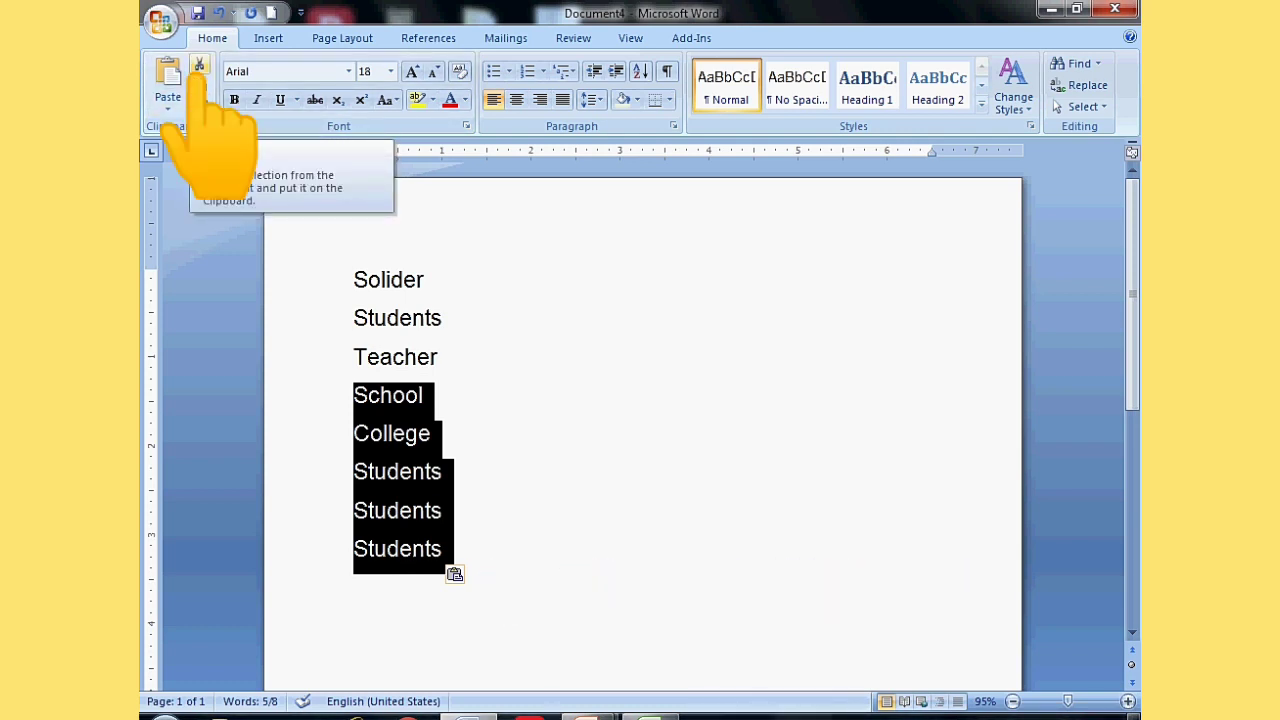
{"action": "key", "text": "ctrl+x"}
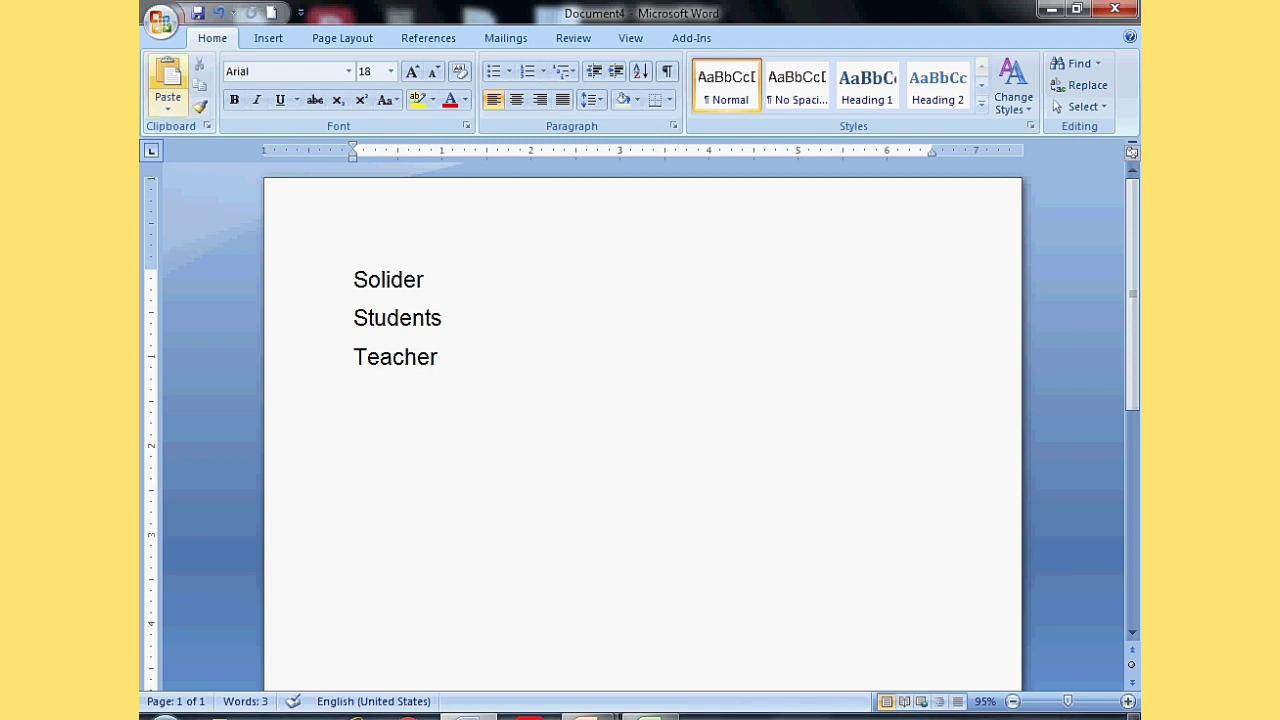
{"action": "left_click", "coordinate": [168, 85]}
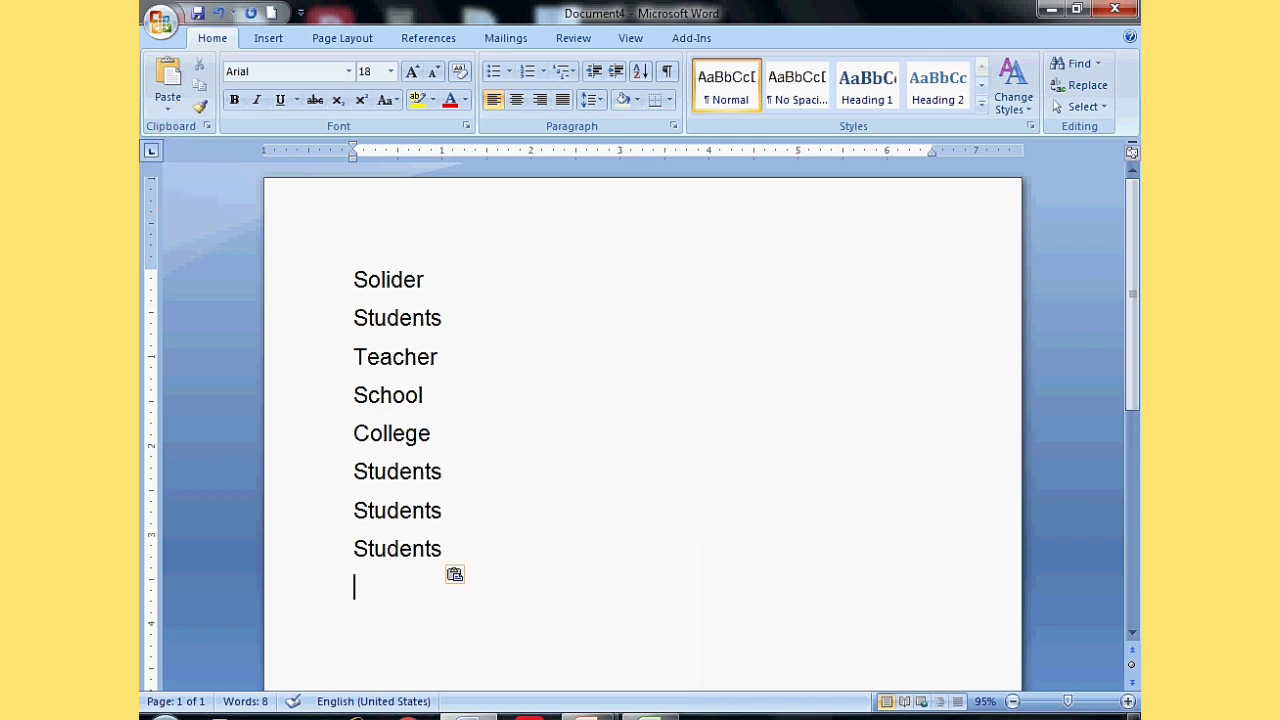
{"action": "key", "text": "ctrl+v"}
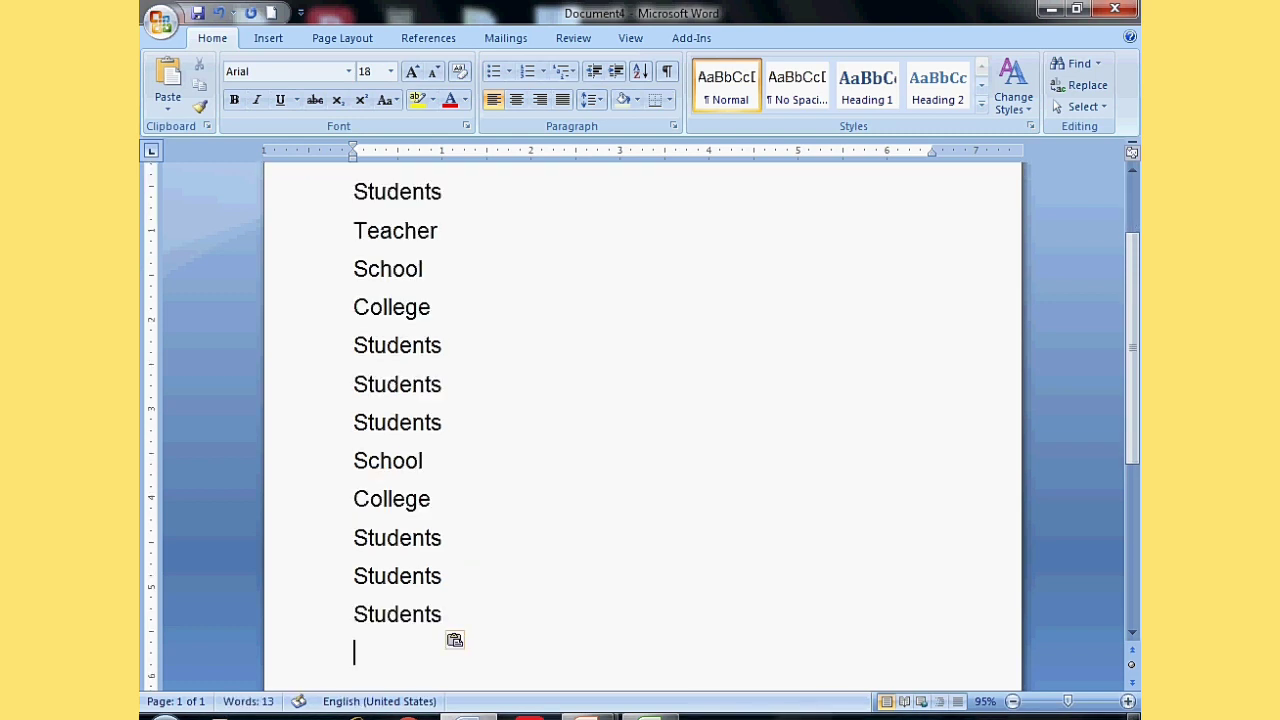
{"action": "key", "text": "ctrl+v"}
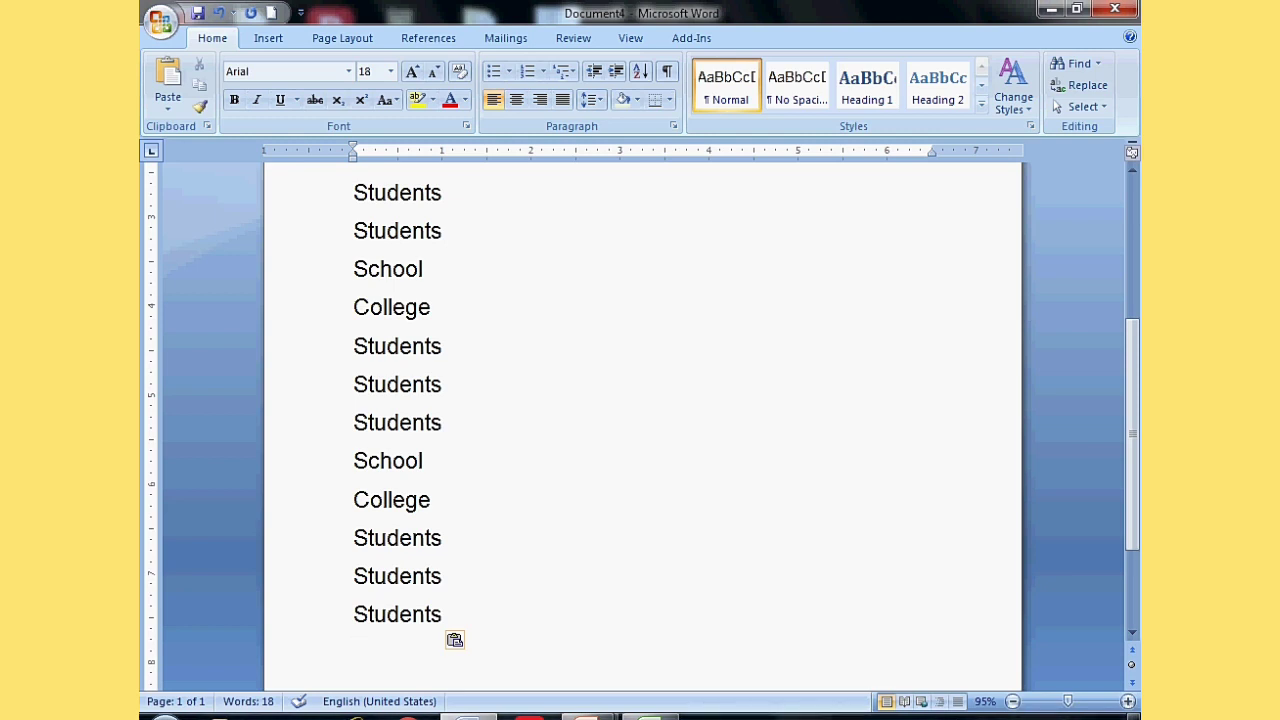
- Delete all the text in the document
{"action": "key", "text": "ctrl+a"}
{"action": "key", "text": "Delete"}
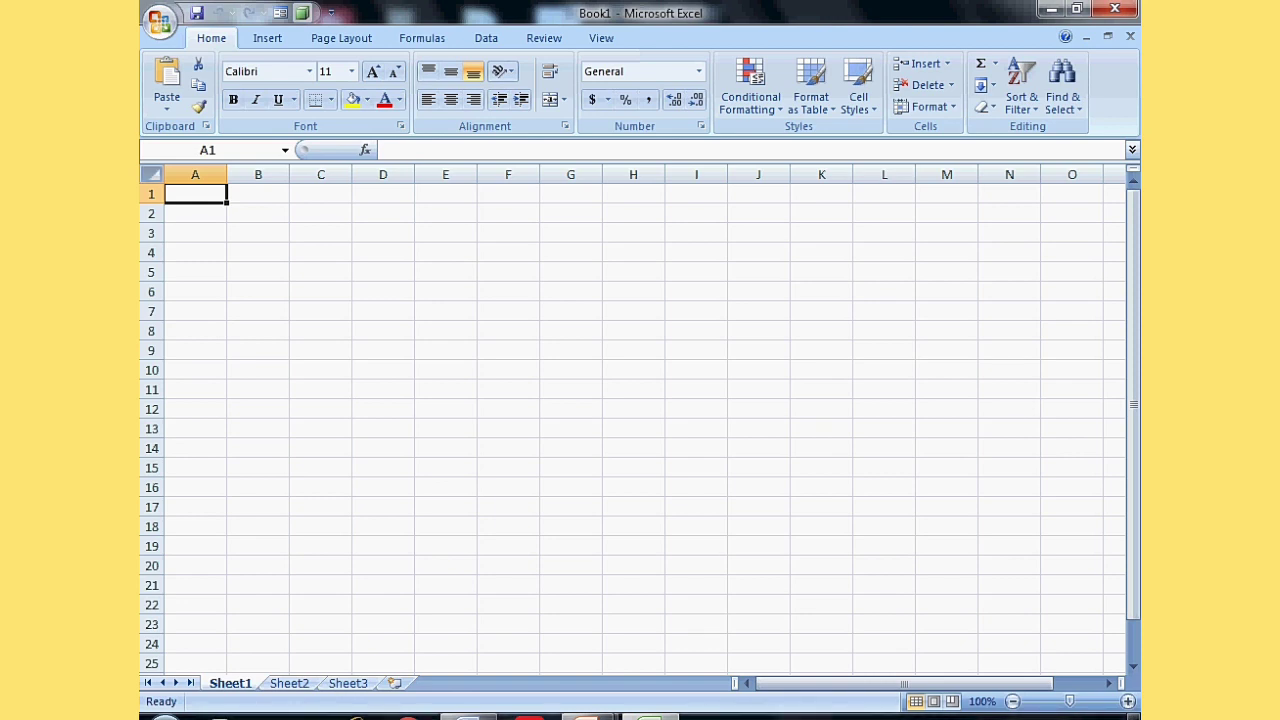
- In the Excel sheet, enter 45, 52, 60, 30 and 10 in cells A1 to A5 and total them with AutoSum in A6
{"action": "type", "text": "45"}
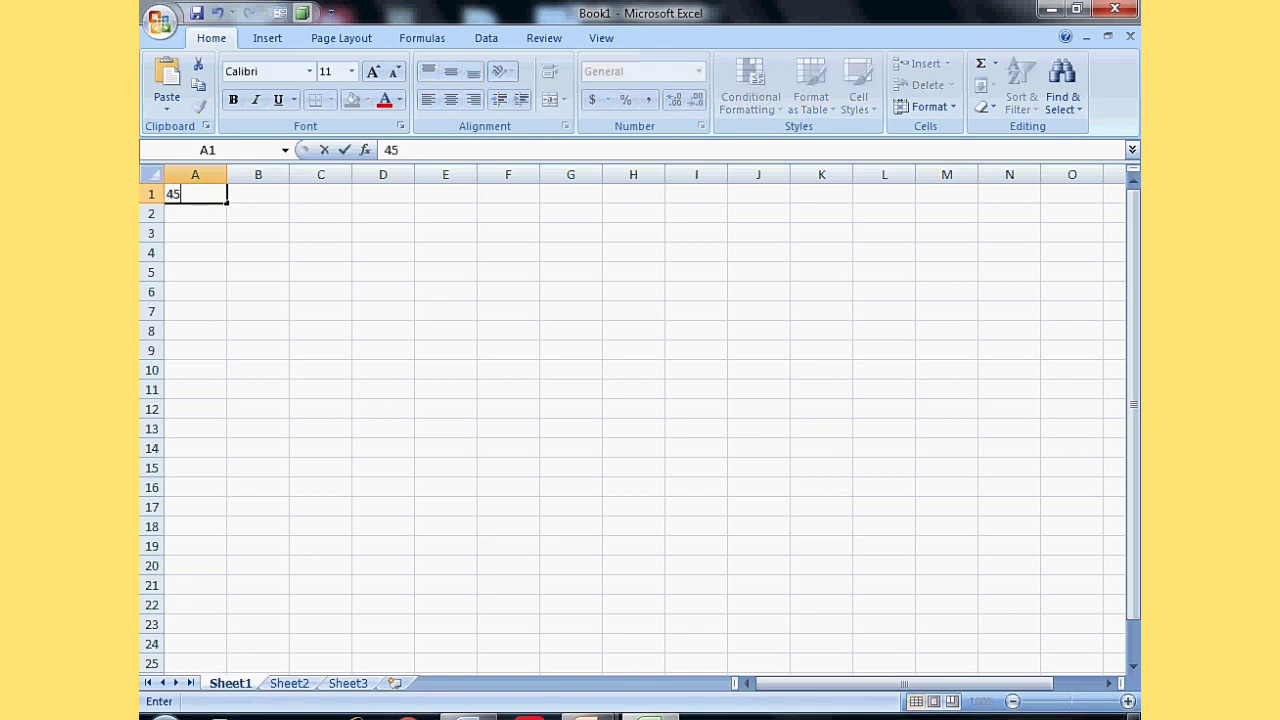
{"action": "key", "text": "Return"}
{"action": "type", "text": "52"}
{"action": "key", "text": "Return"}
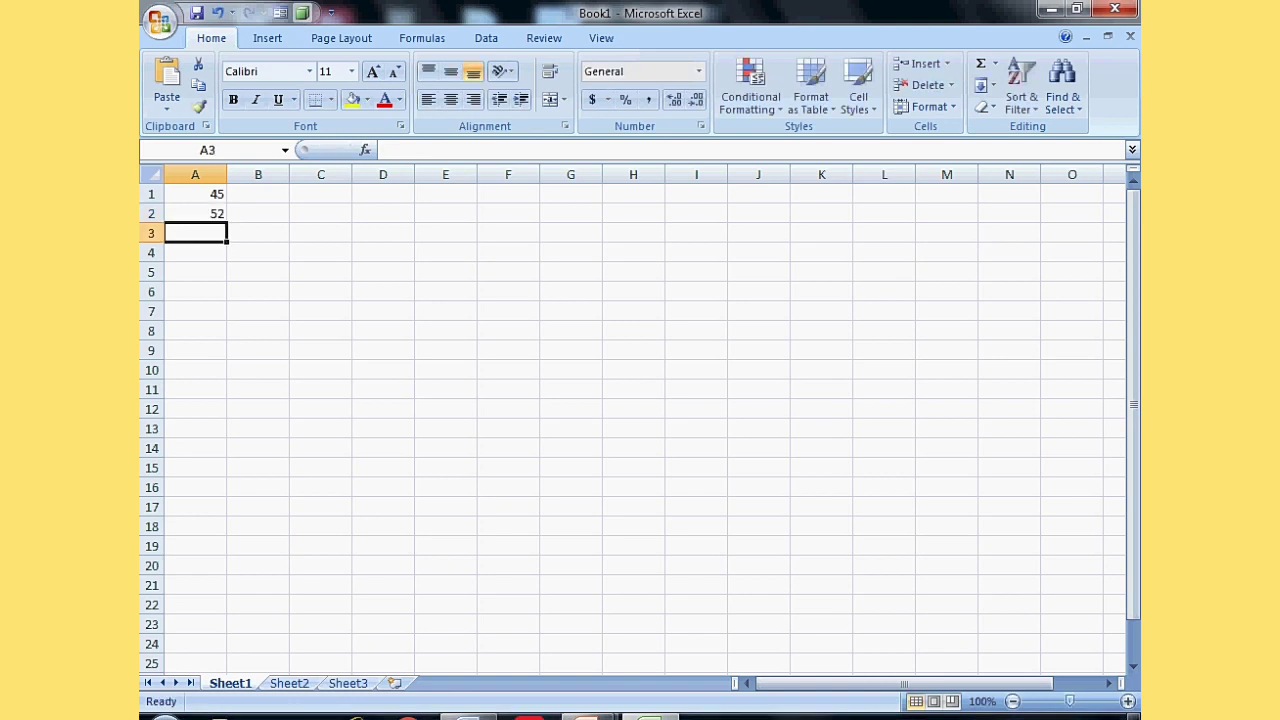
{"action": "type", "text": "60"}
{"action": "key", "text": "Return"}
{"action": "type", "text": "30"}
{"action": "key", "text": "Return"}
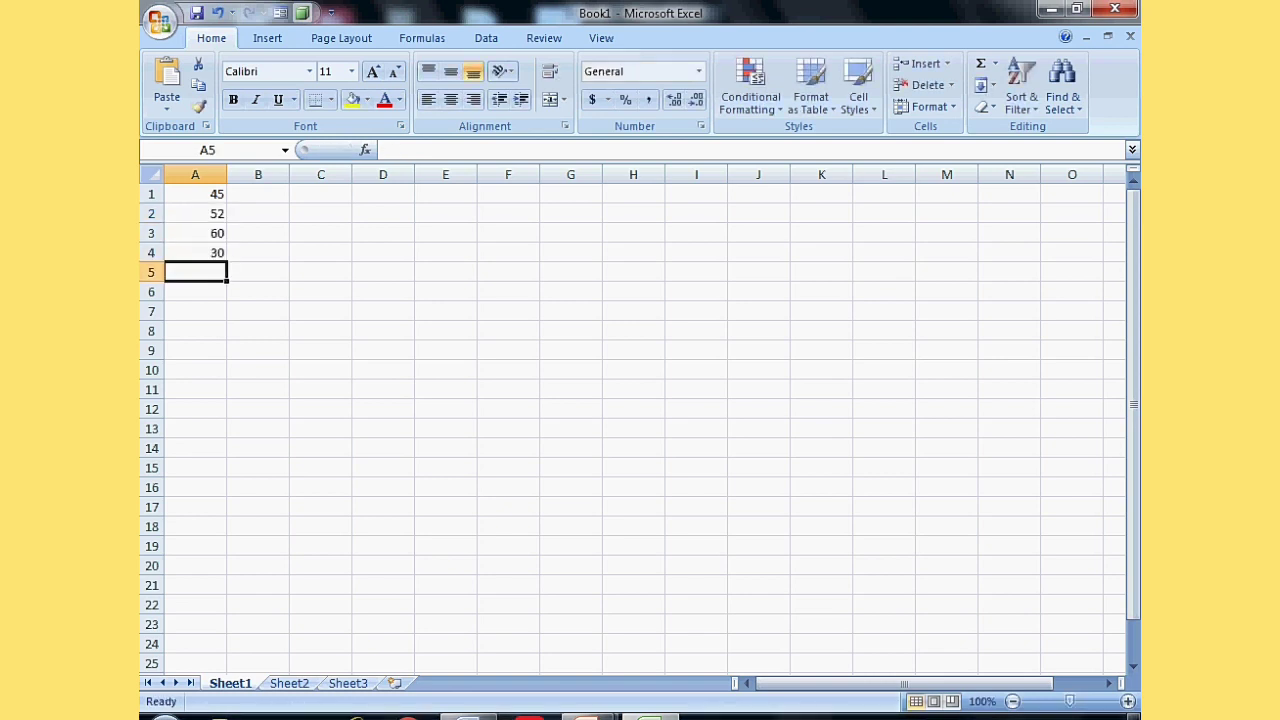
{"action": "type", "text": "10"}
{"action": "key", "text": "Return"}
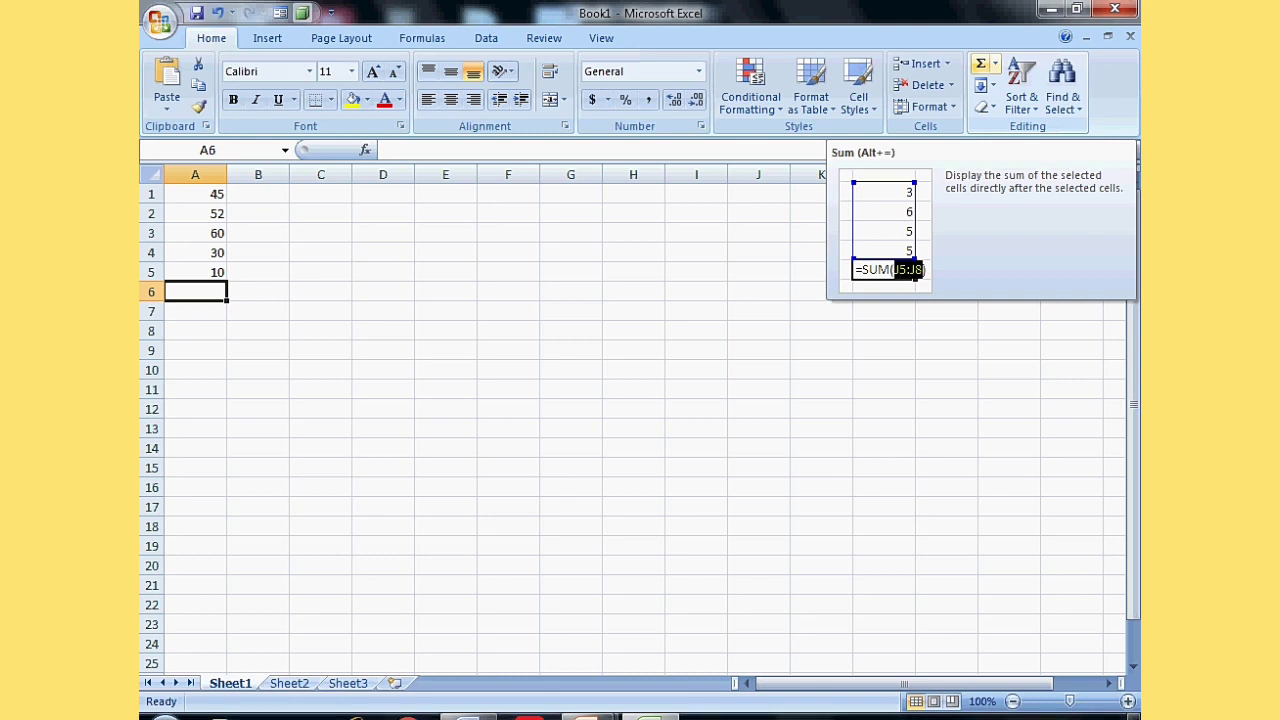
{"action": "left_click", "coordinate": [981, 63]}
{"action": "left_click", "coordinate": [981, 63]}
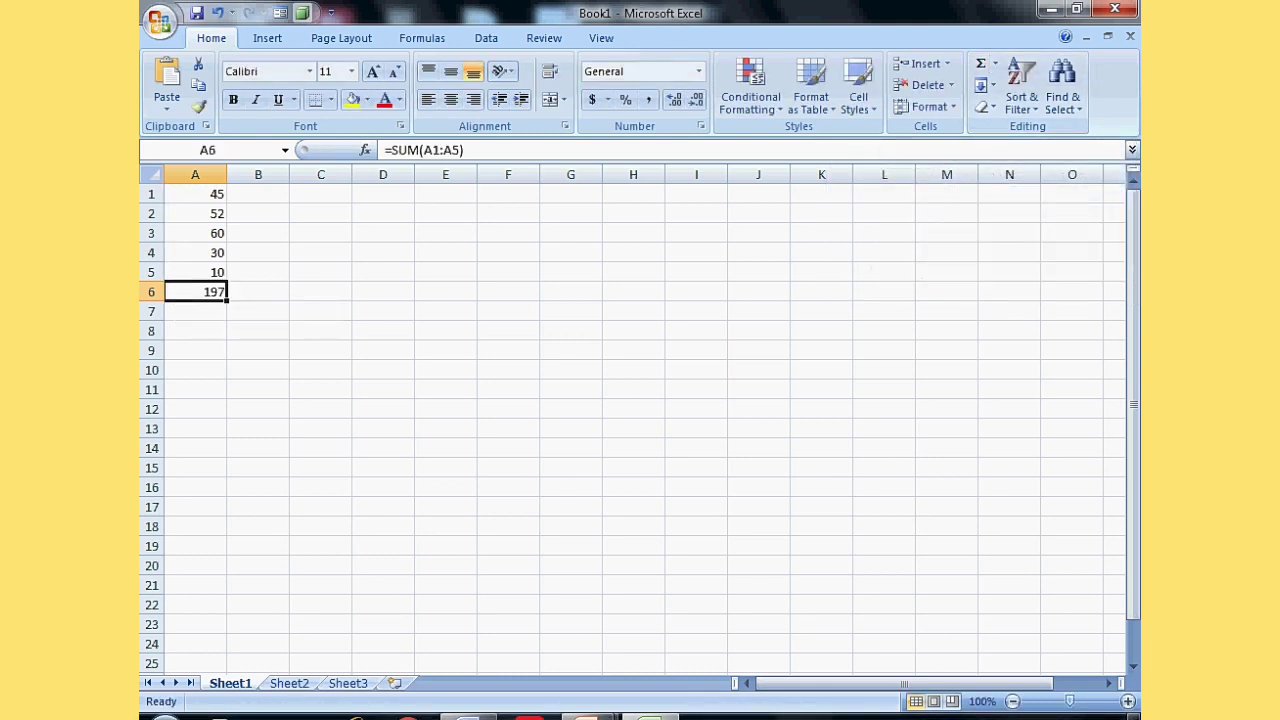
- Set the font size of cells A1 to A6 to 16 and apply All Borders to them
{"action": "left_click_drag", "start_coordinate": [195, 194], "coordinate": [195, 291]}
{"action": "left_click", "coordinate": [351, 71]}
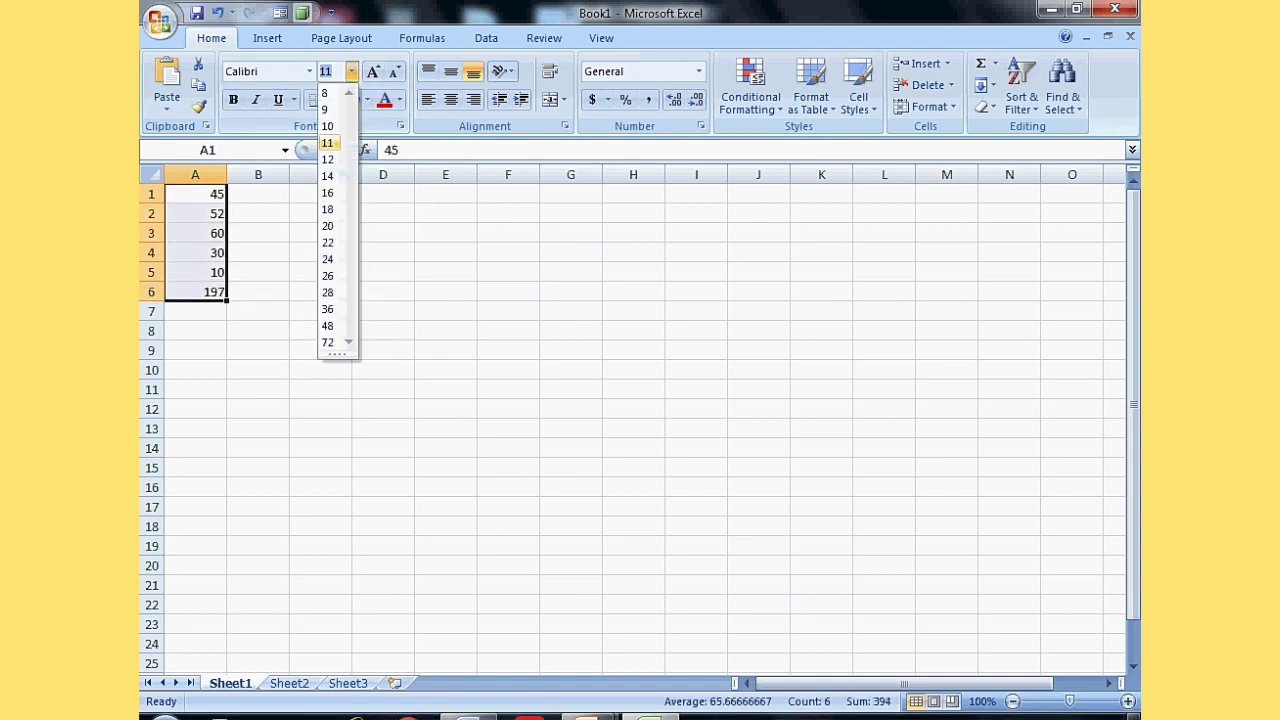
{"action": "left_click", "coordinate": [327, 193]}
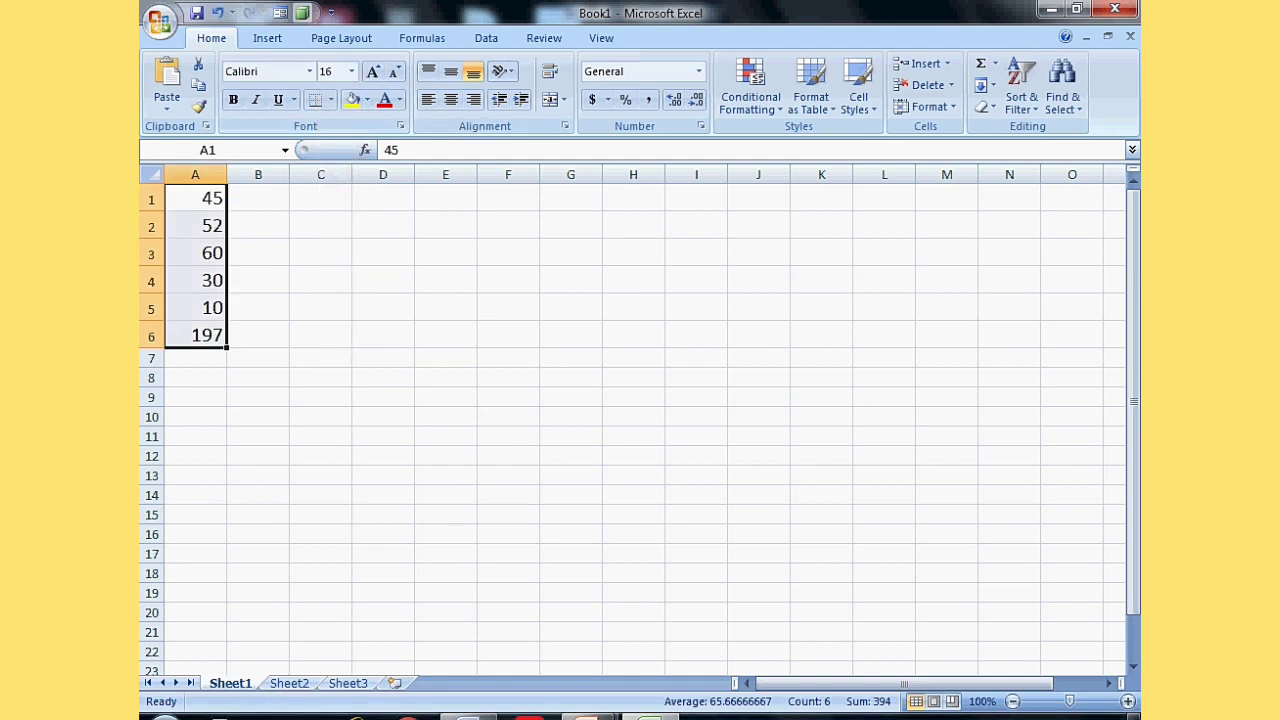
{"action": "left_click", "coordinate": [331, 99]}
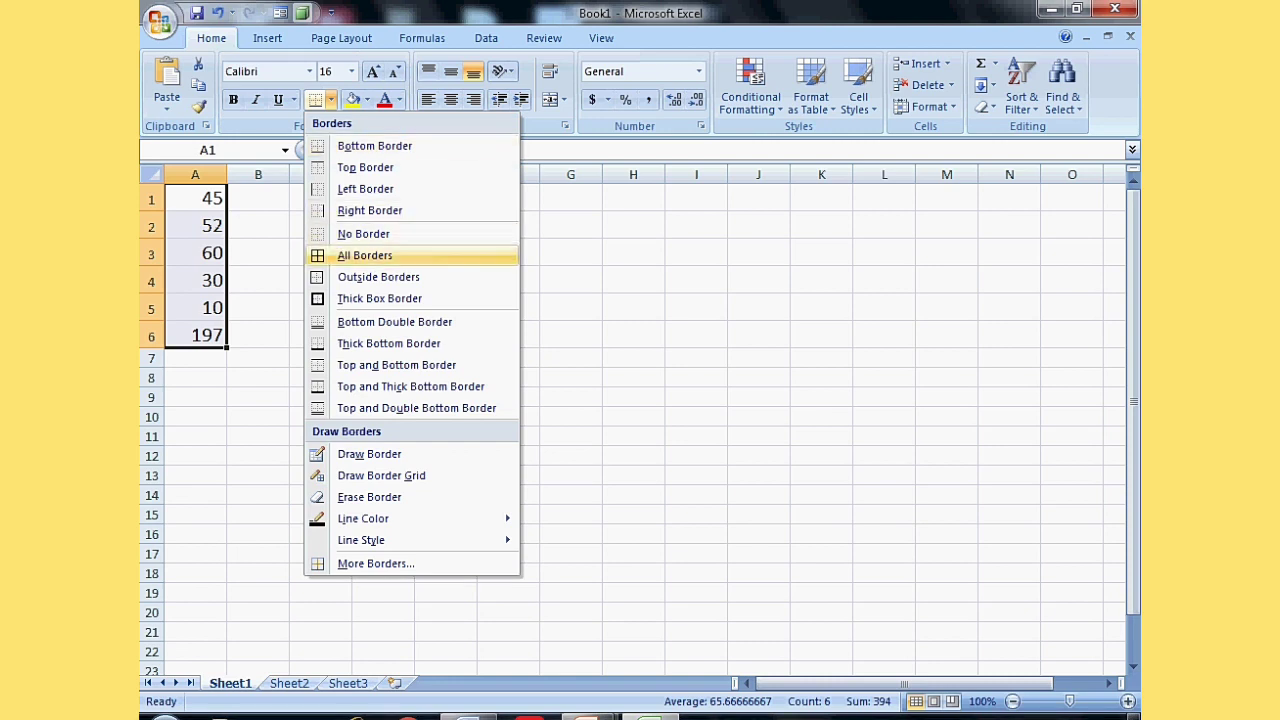
{"action": "left_click", "coordinate": [365, 255]}
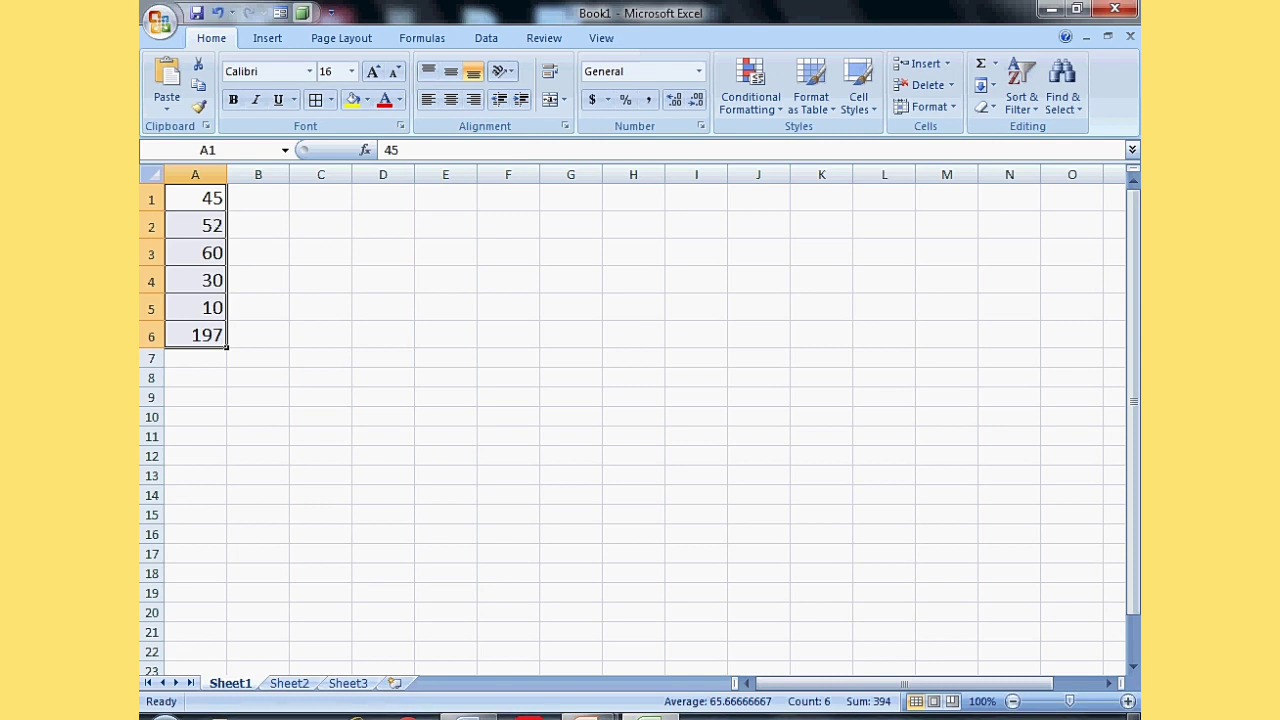
- Copy cells A1 to A6 and paste them as a normal table into the blank Word document
{"action": "left_click_drag", "start_coordinate": [195, 198], "coordinate": [195, 335]}
{"action": "right_click", "coordinate": [175, 258]}
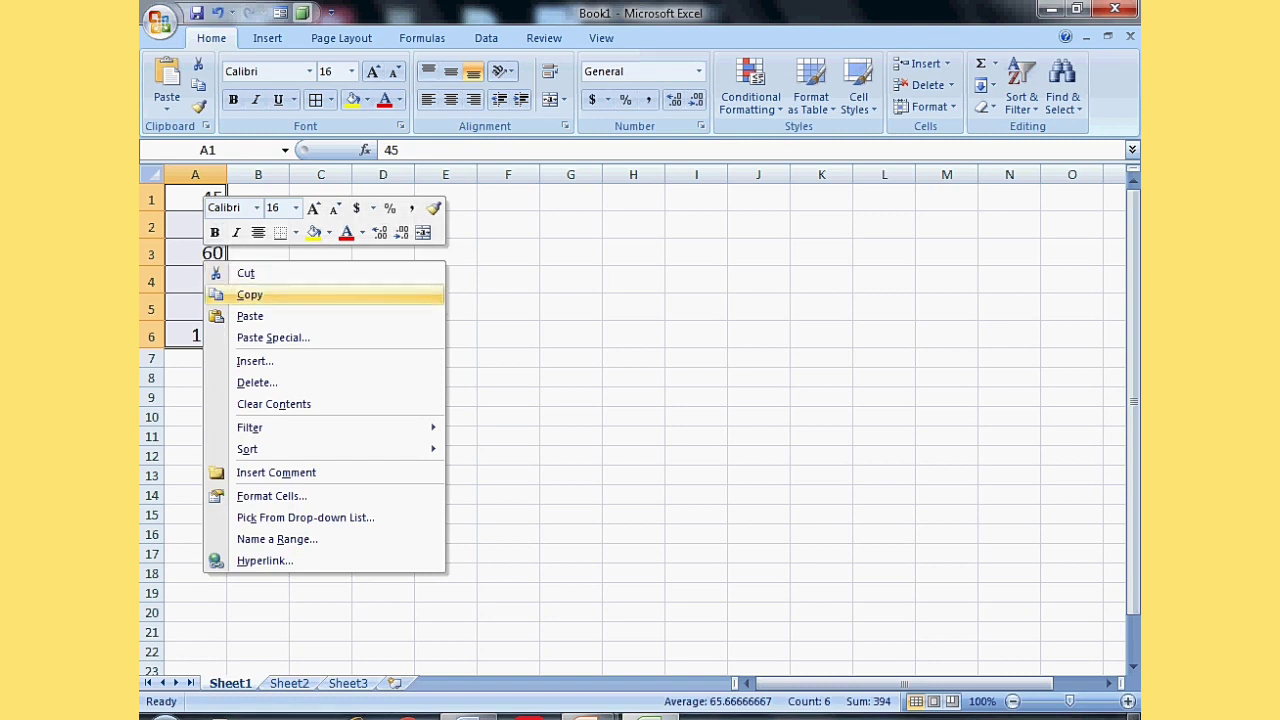
{"action": "left_click", "coordinate": [243, 291]}
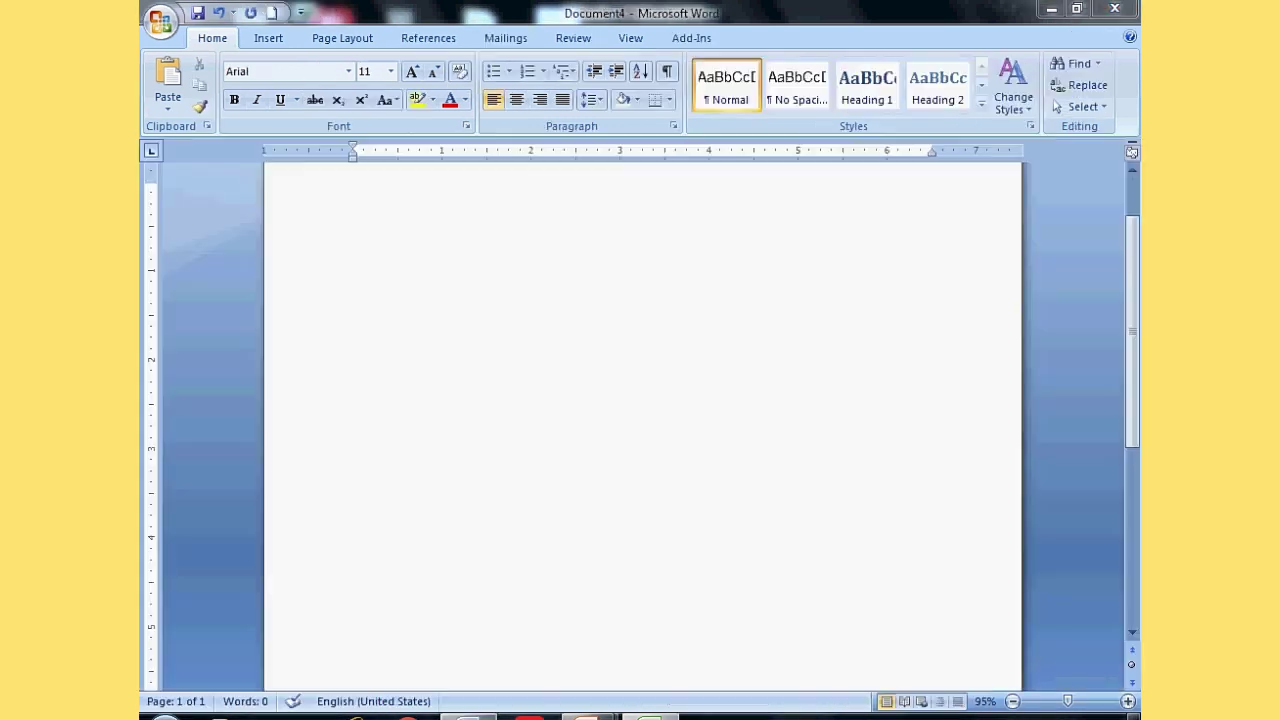
{"action": "key", "text": "alt+Tab"}
{"action": "right_click", "coordinate": [410, 242]}
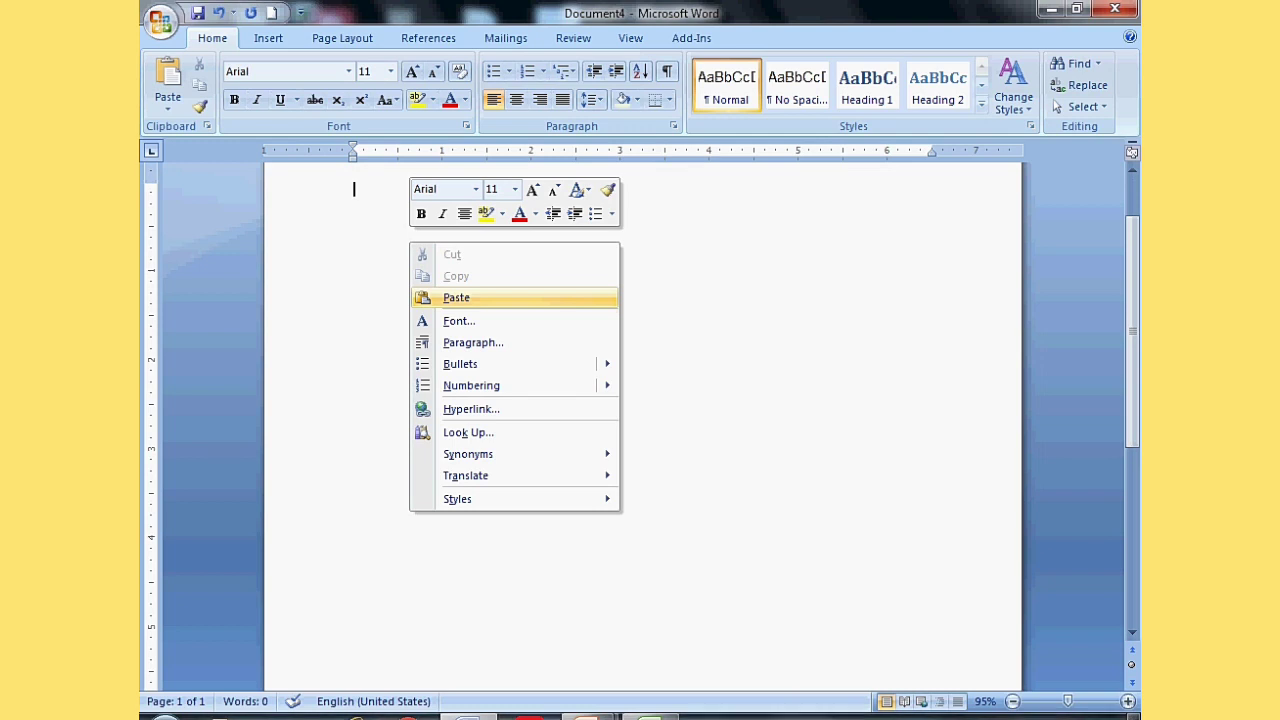
{"action": "left_click", "coordinate": [456, 297]}
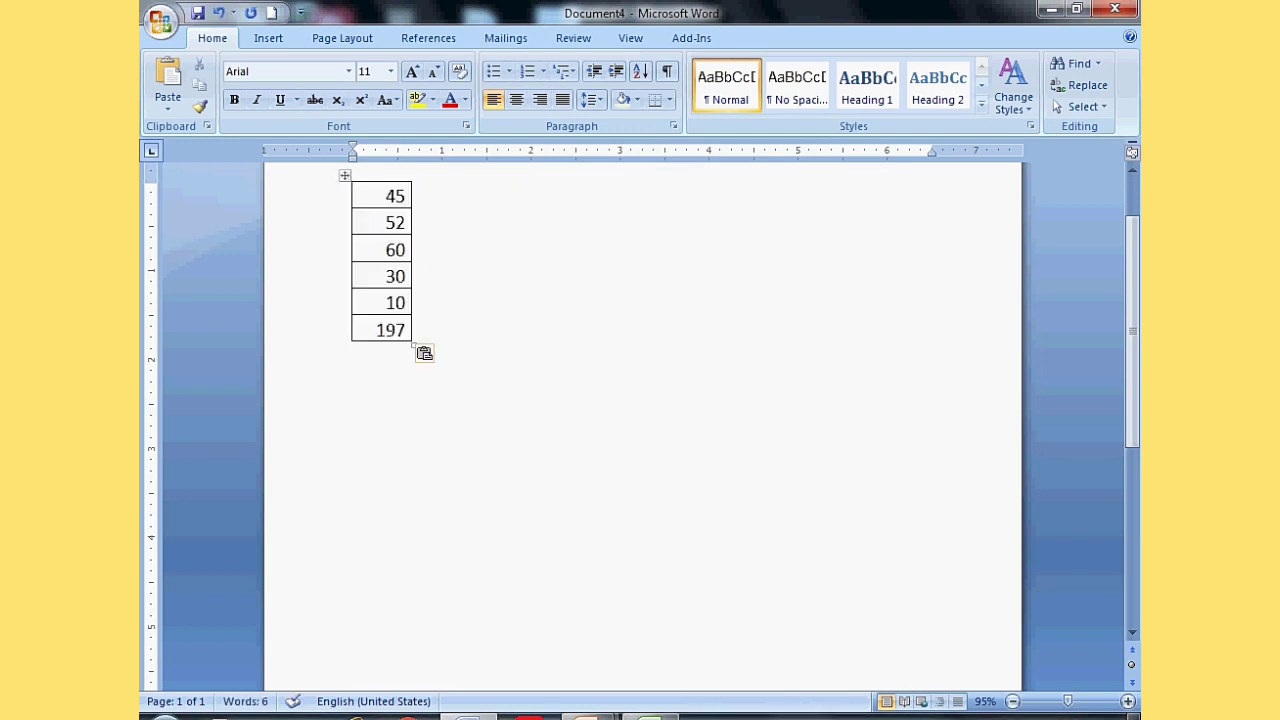
- Switch back to Excel and set cell A5 to 100
{"action": "key", "text": "alt+Tab"}
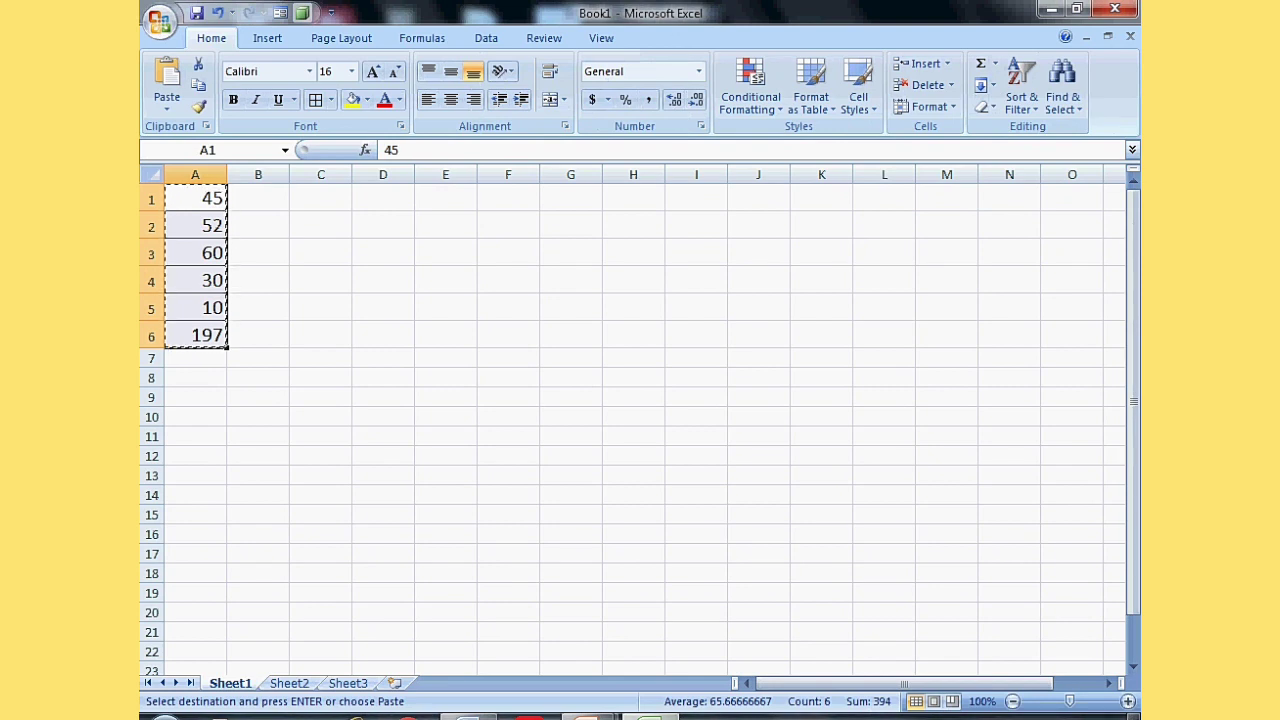
{"action": "left_click", "coordinate": [196, 308]}
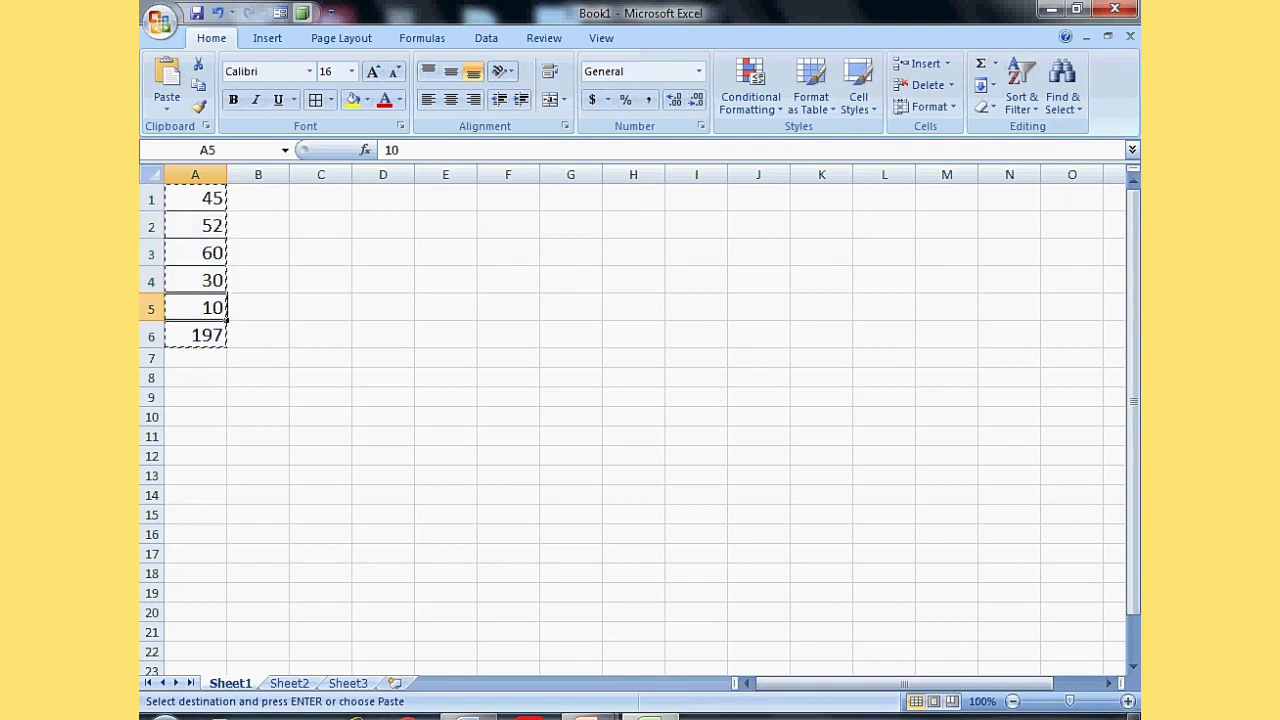
{"action": "type", "text": "100"}
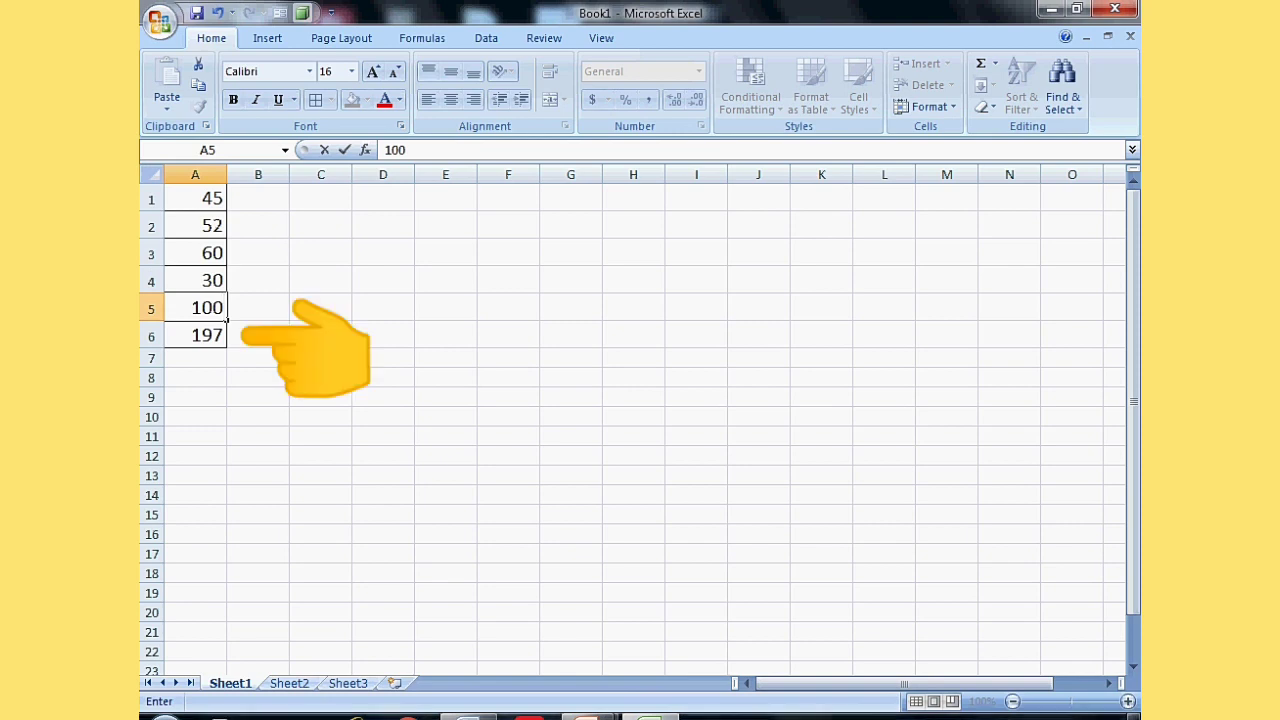
{"action": "key", "text": "Return"}
{"action": "key", "text": "Return"}
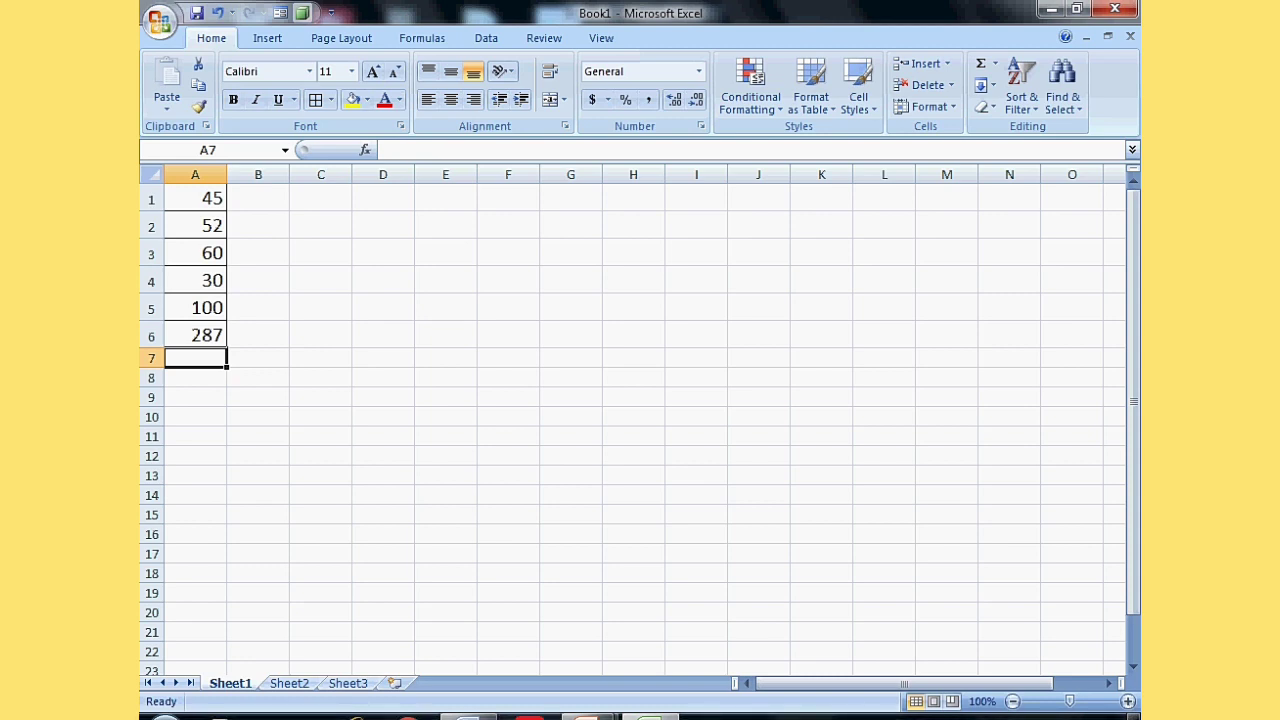
- Examine the sum in cell A6, and switch to Word to compare it with the pasted table
{"action": "left_click", "coordinate": [195, 335]}
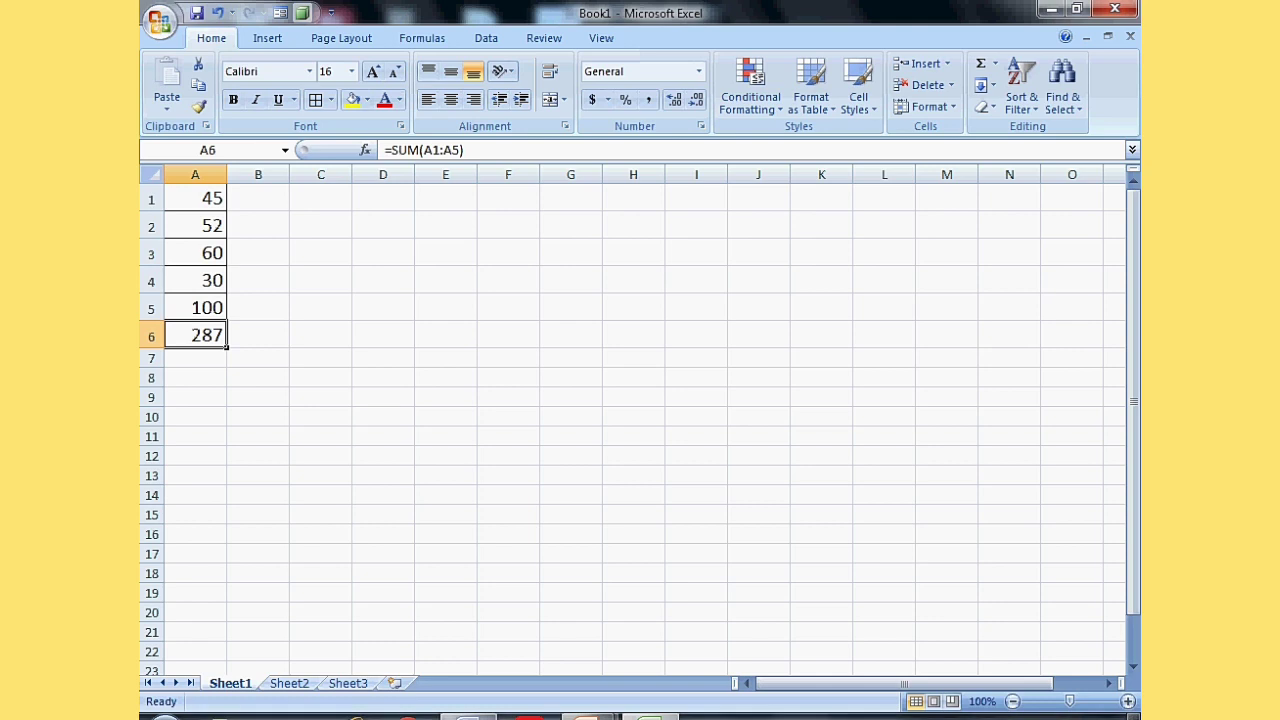
{"action": "left_click", "coordinate": [468, 716]}
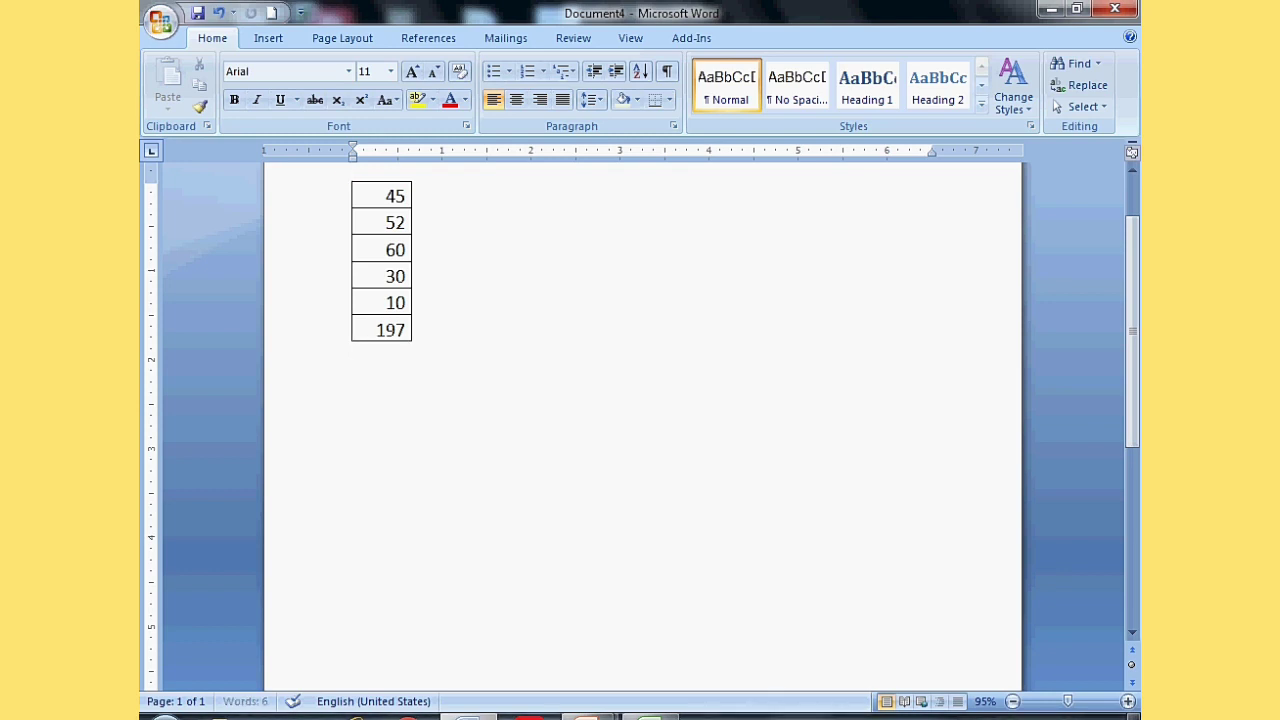
{"action": "key", "text": "Return"}
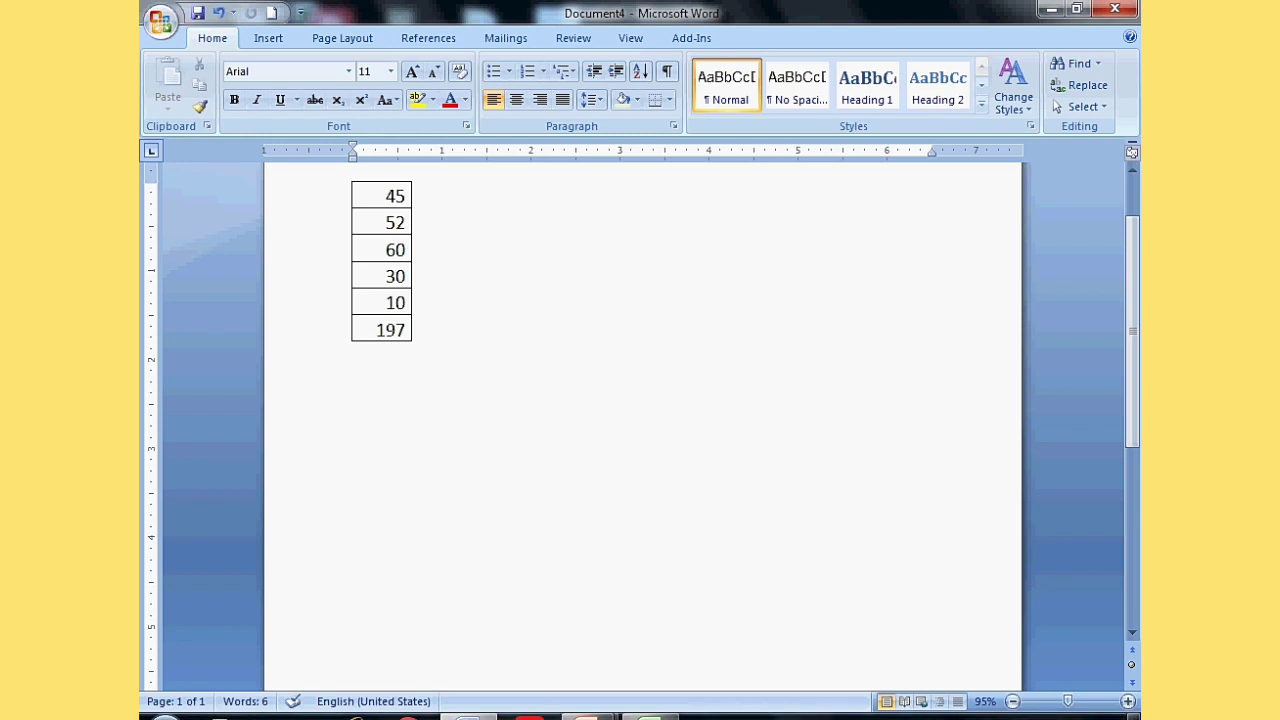
- Switch back to Excel and copy cells A1 to A6
{"action": "key", "text": "alt+Tab"}
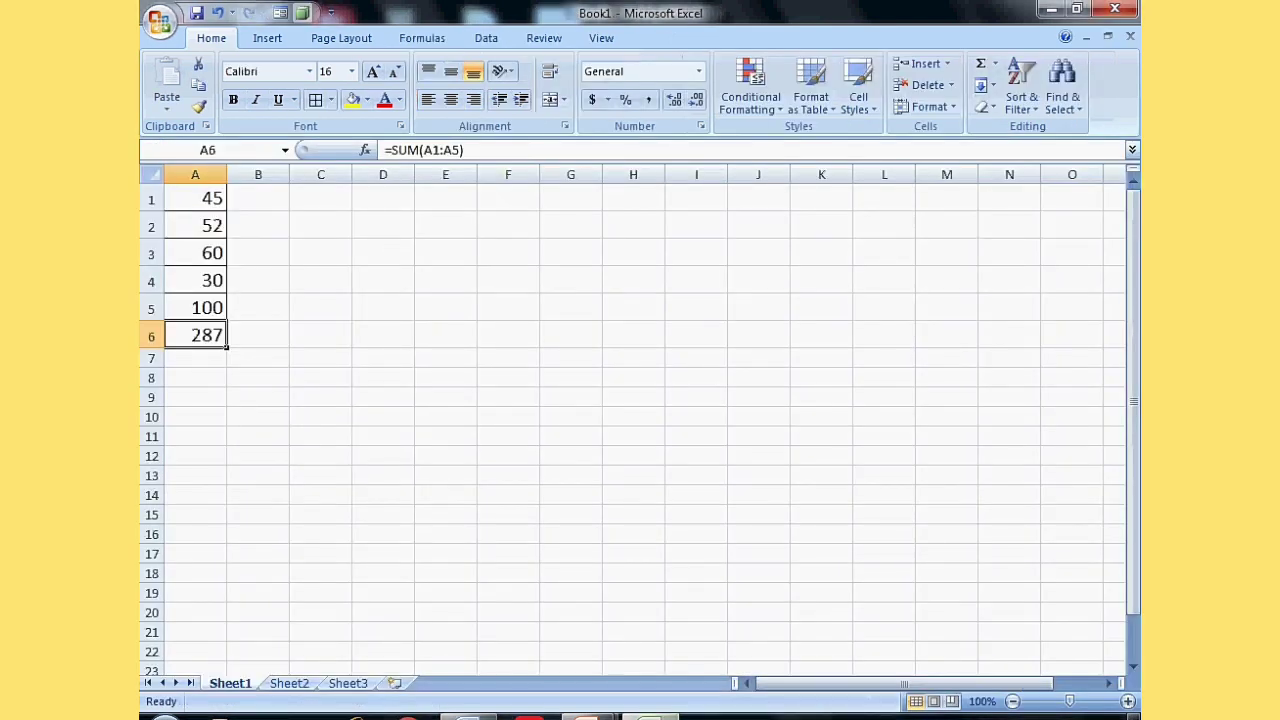
{"action": "left_click_drag", "start_coordinate": [197, 198], "coordinate": [197, 334]}
{"action": "right_click", "coordinate": [198, 297]}
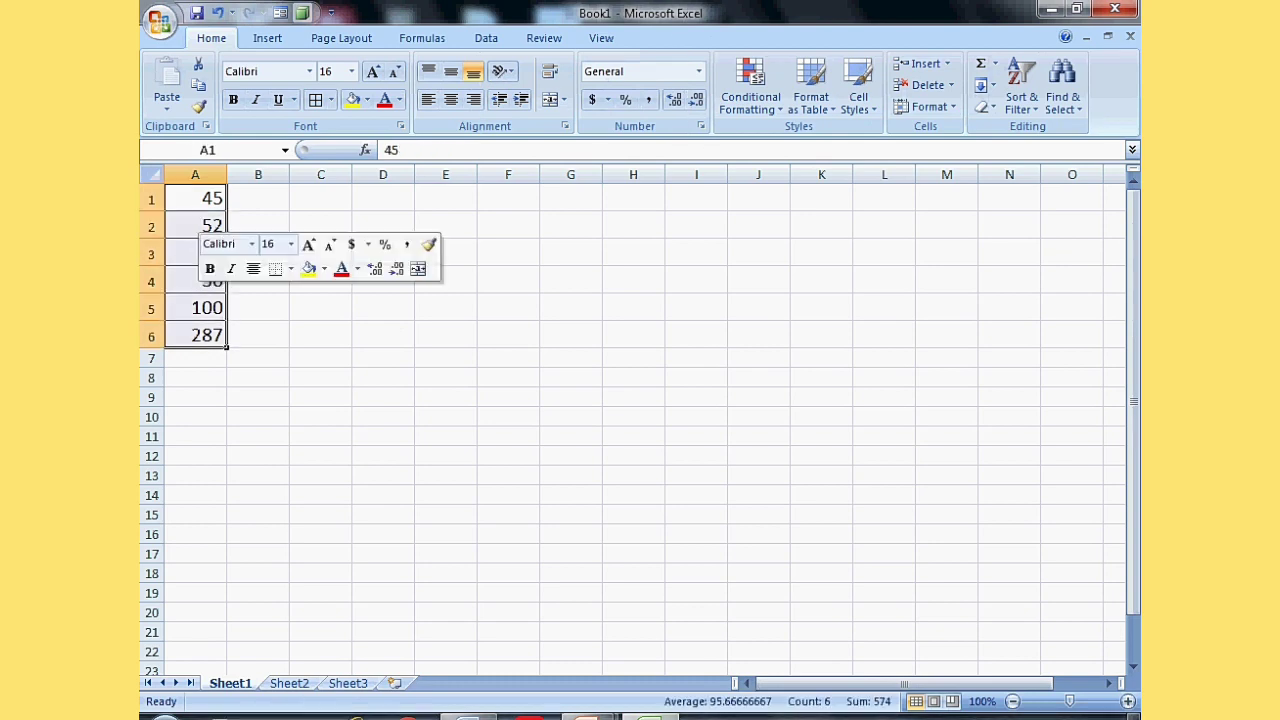
{"action": "left_click", "coordinate": [240, 331]}
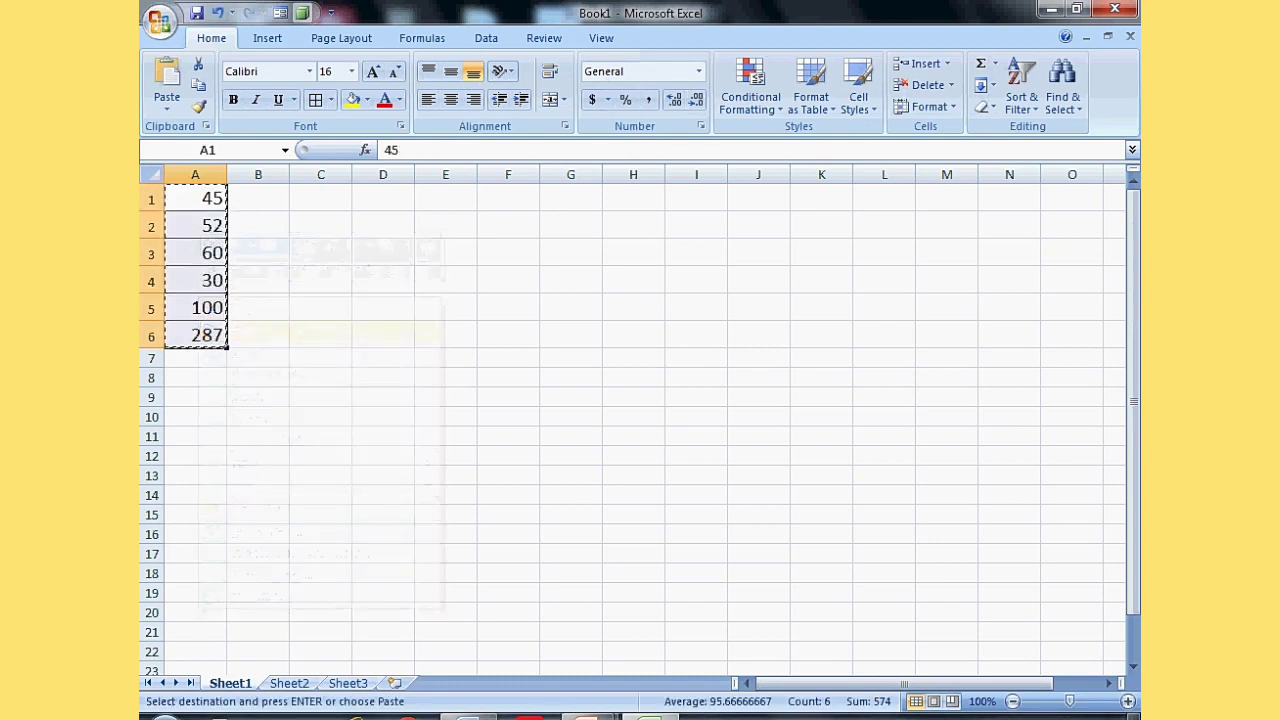
- Switch to Word and use Paste Special to paste the copied range below the first table as a linked Microsoft Office Excel Worksheet Object
{"action": "key", "text": "alt+Tab"}
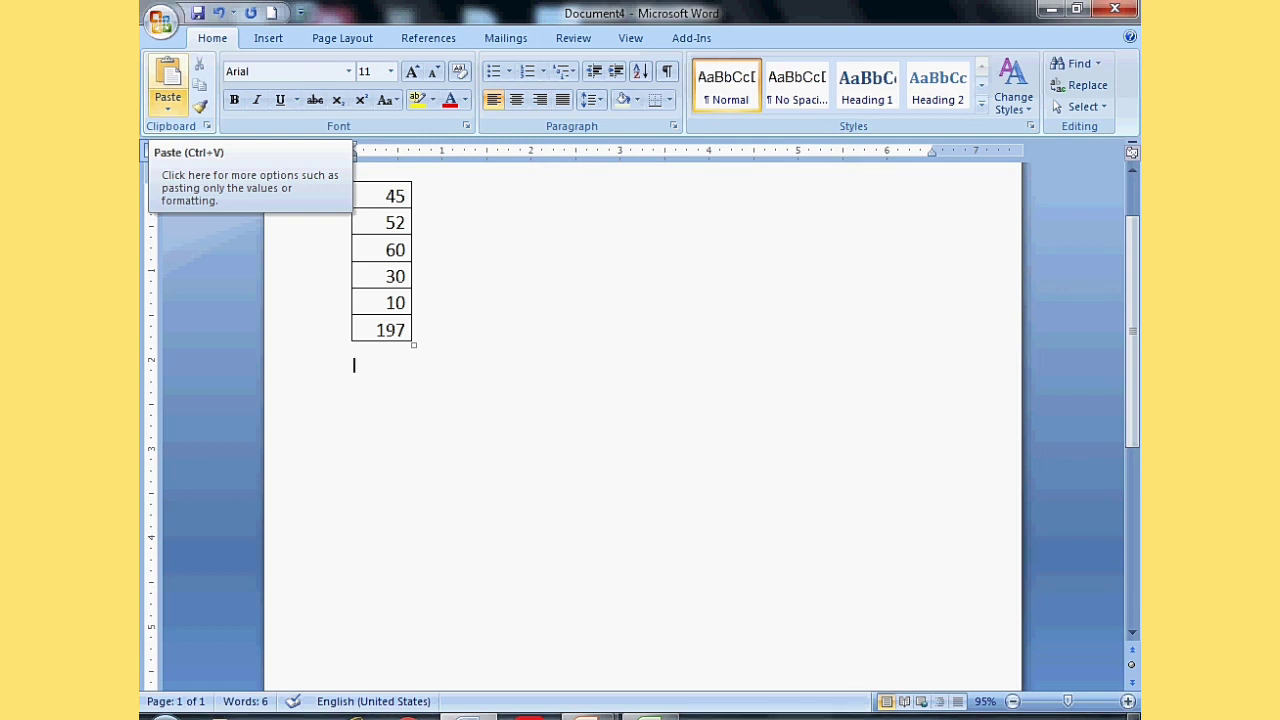
{"action": "left_click", "coordinate": [168, 105]}
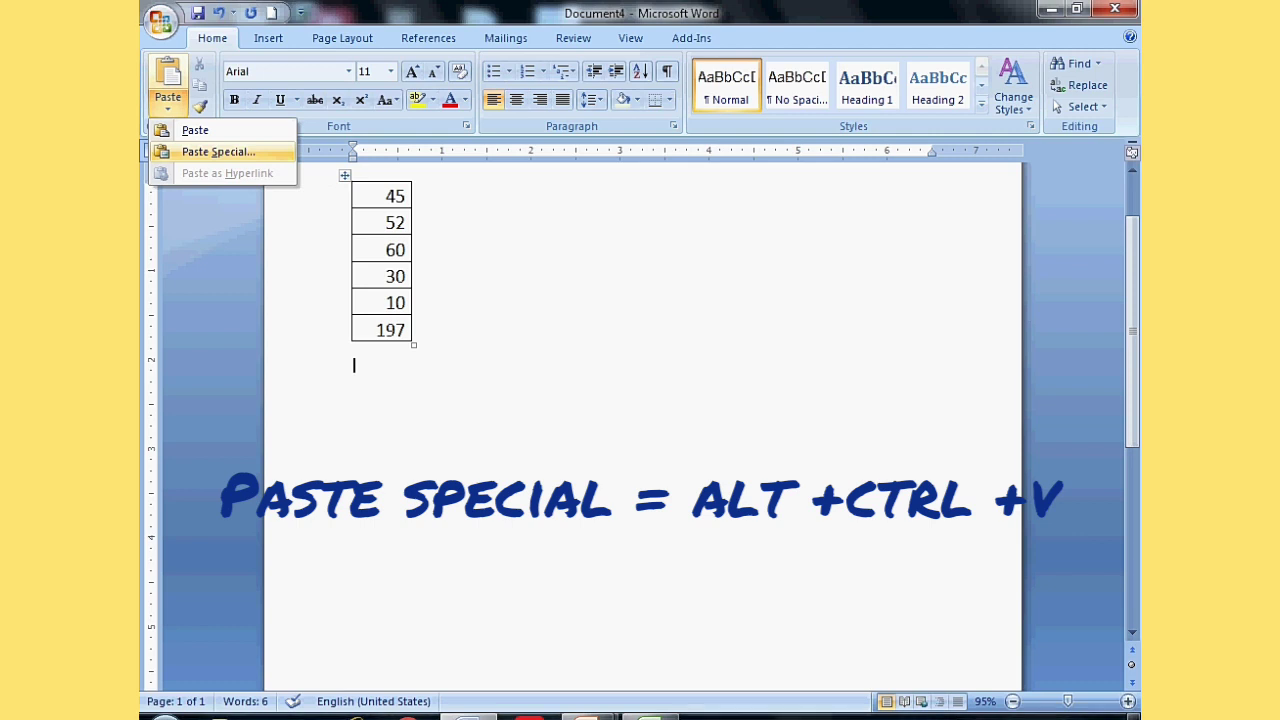
{"action": "key", "text": "Return"}
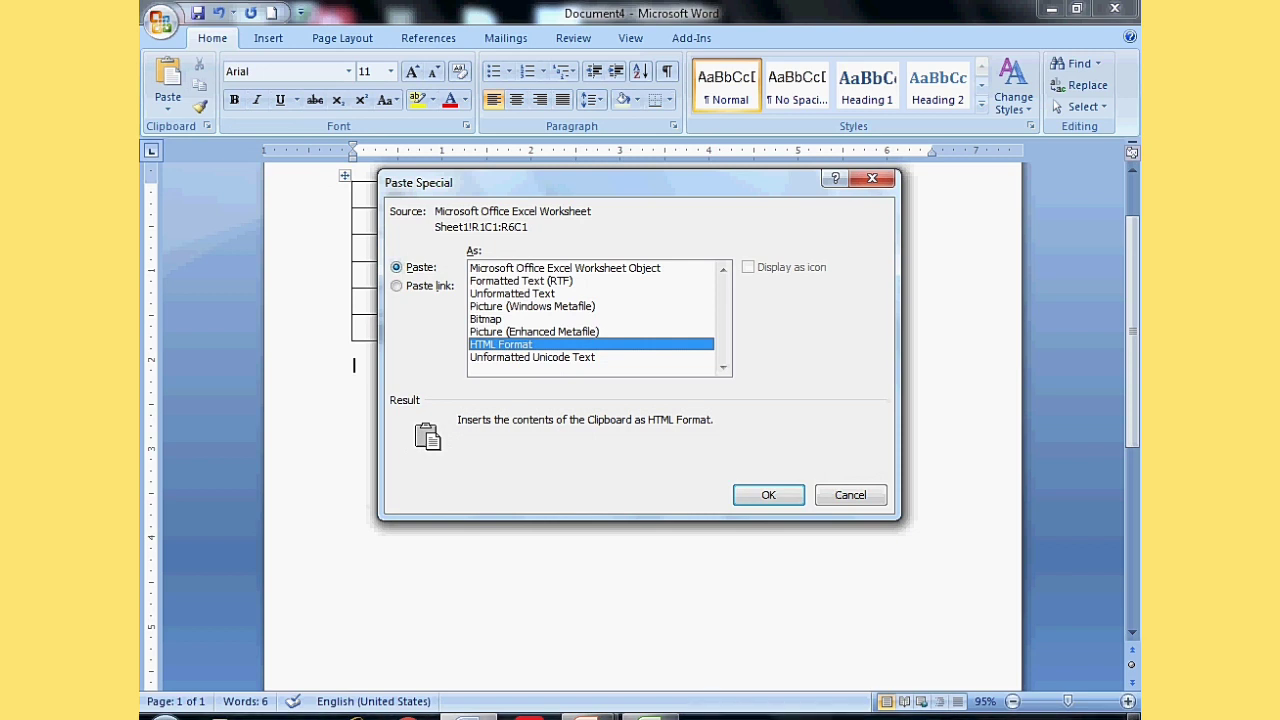
{"action": "left_click", "coordinate": [428, 286]}
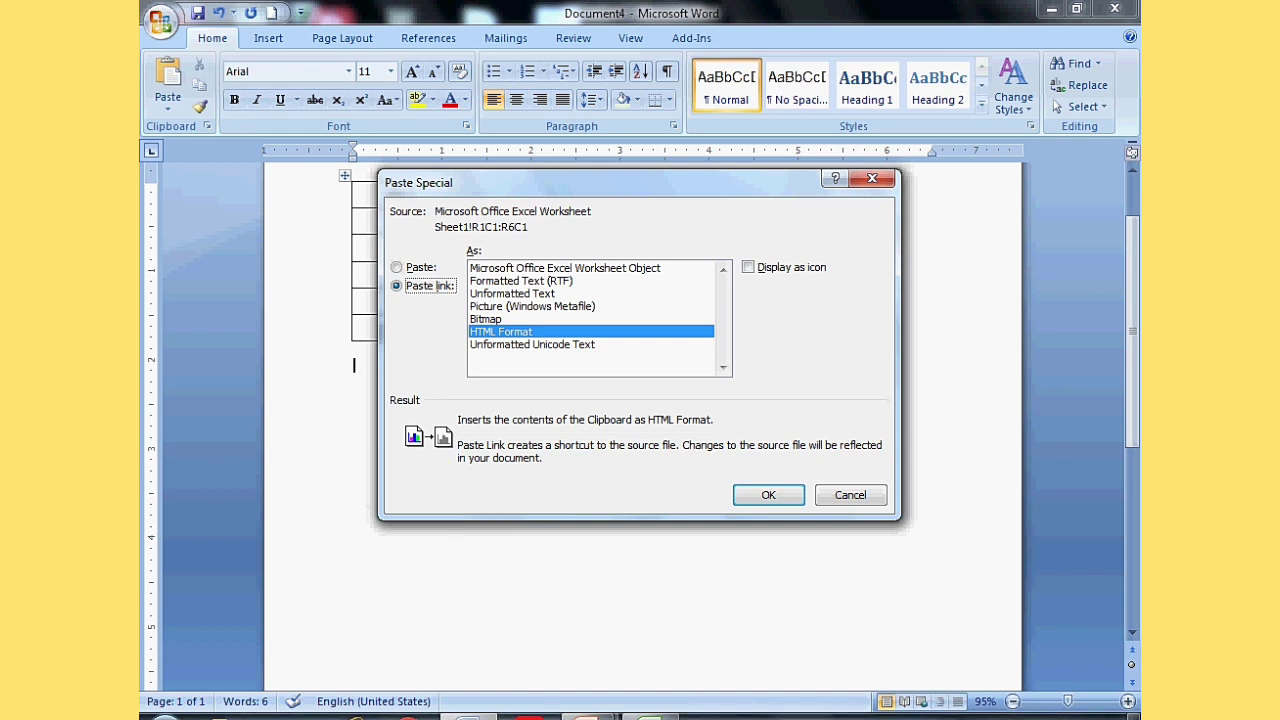
{"action": "left_click", "coordinate": [565, 268]}
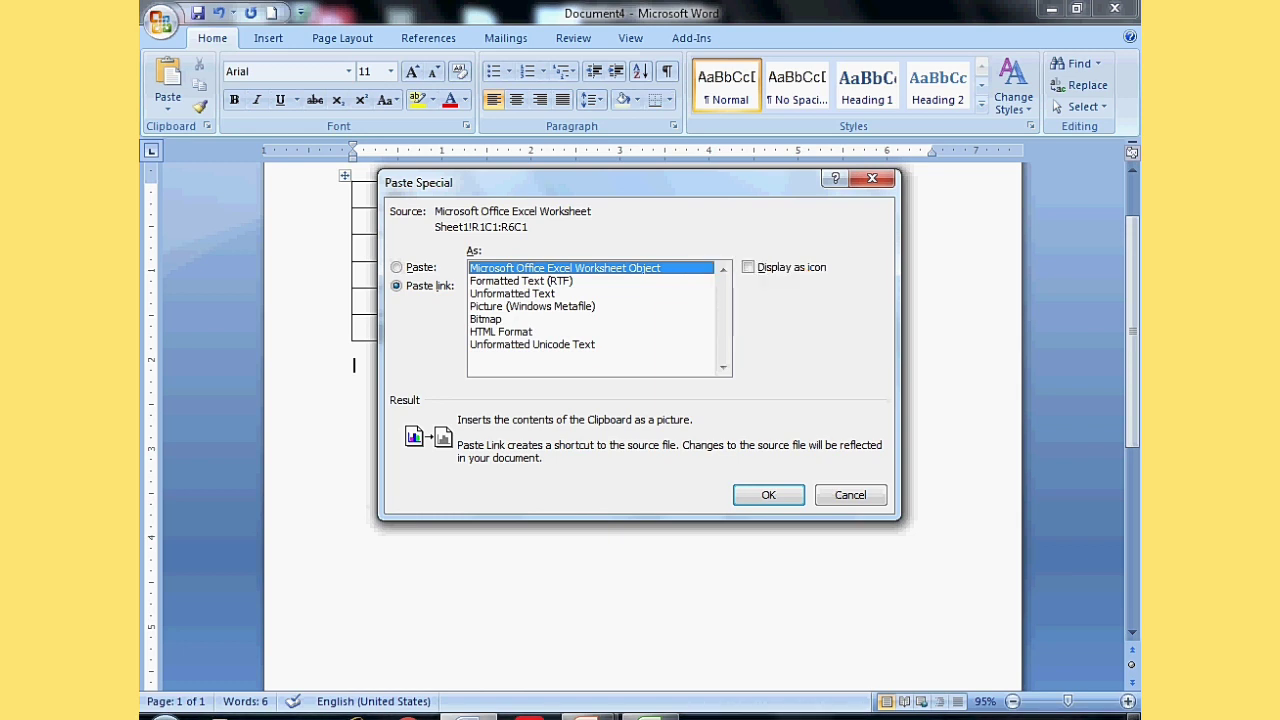
{"action": "left_click", "coordinate": [768, 495]}
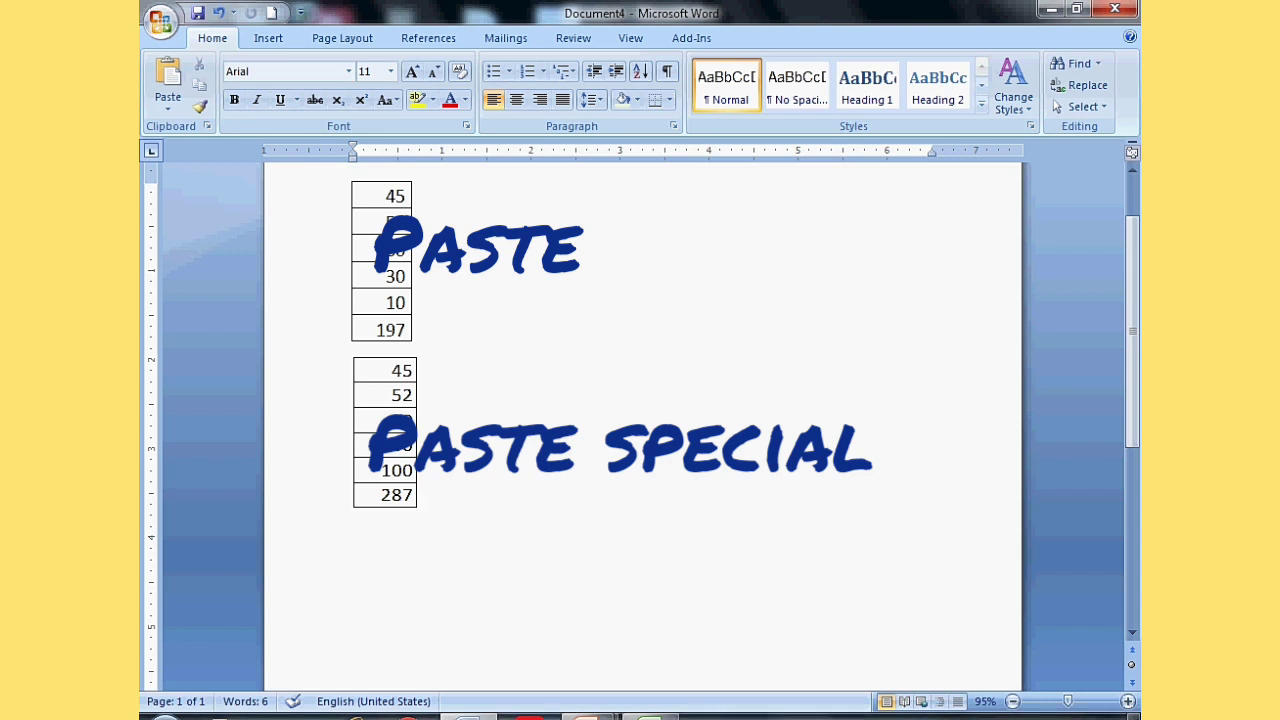
- Switch back to Excel and set cell A4 to 300
{"action": "key", "text": "alt+Tab"}
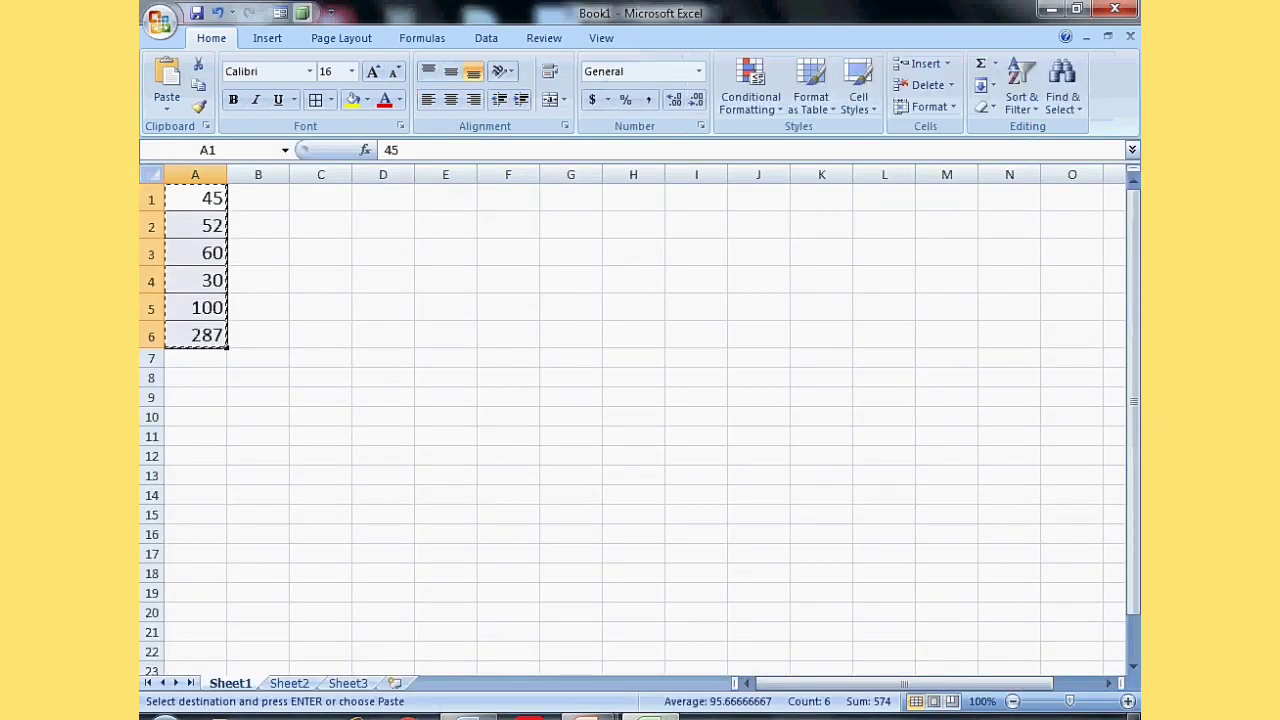
{"action": "left_click", "coordinate": [195, 281]}
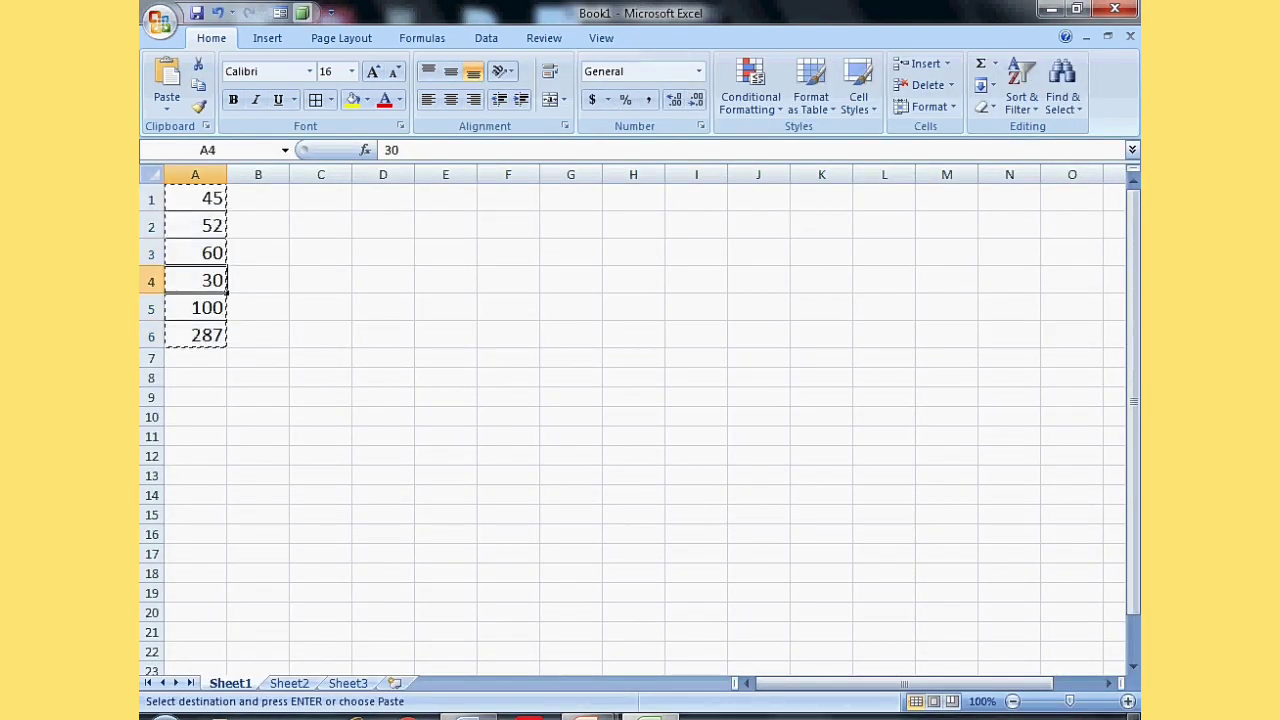
{"action": "type", "text": "300"}
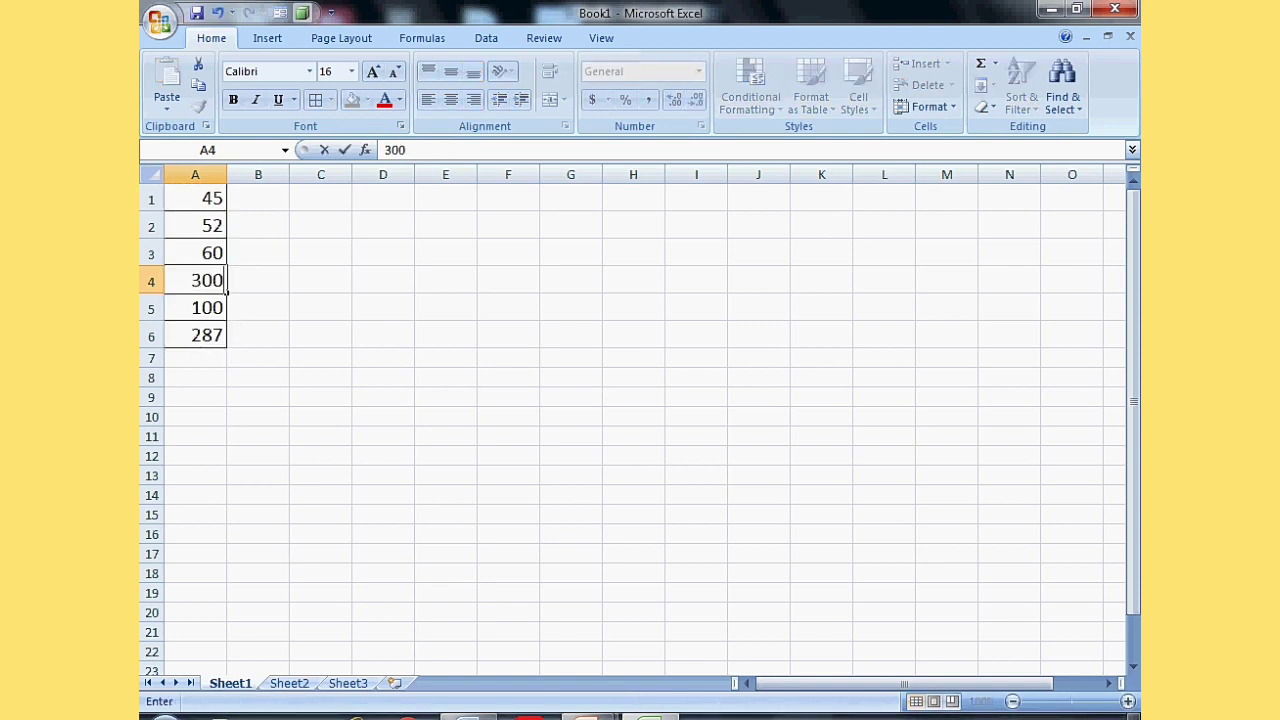
{"action": "left_click", "coordinate": [195, 358]}
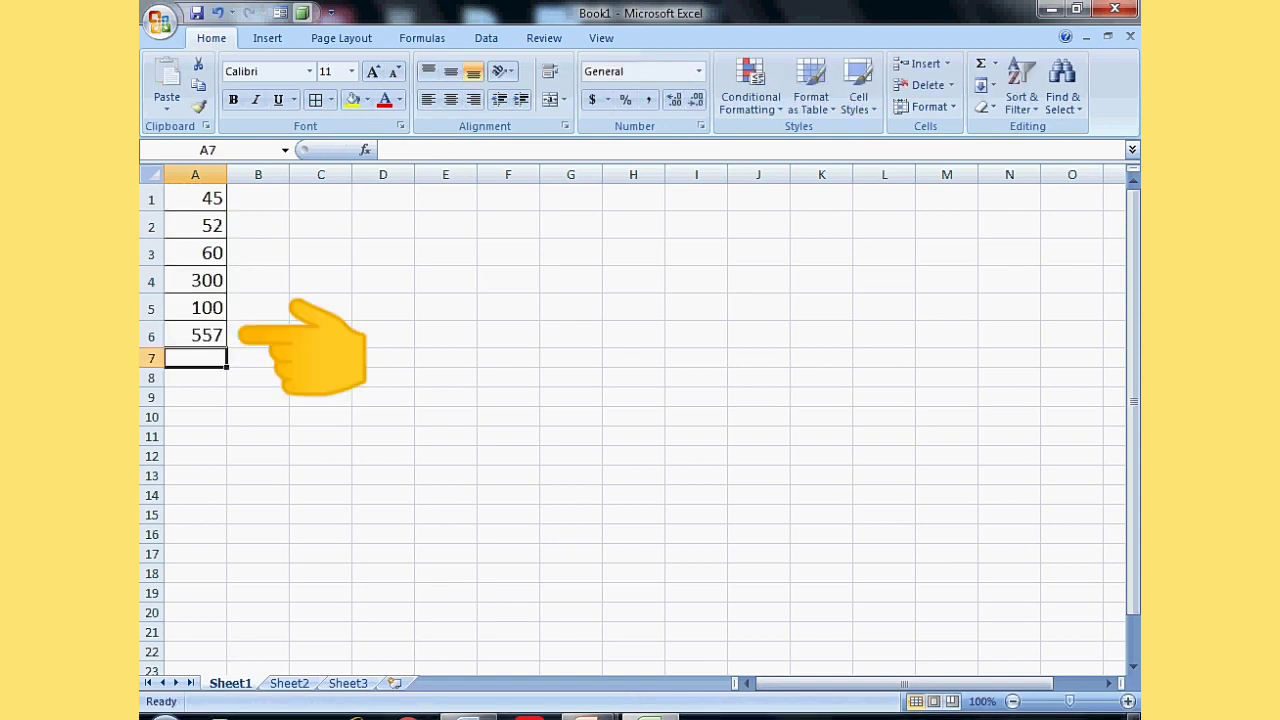